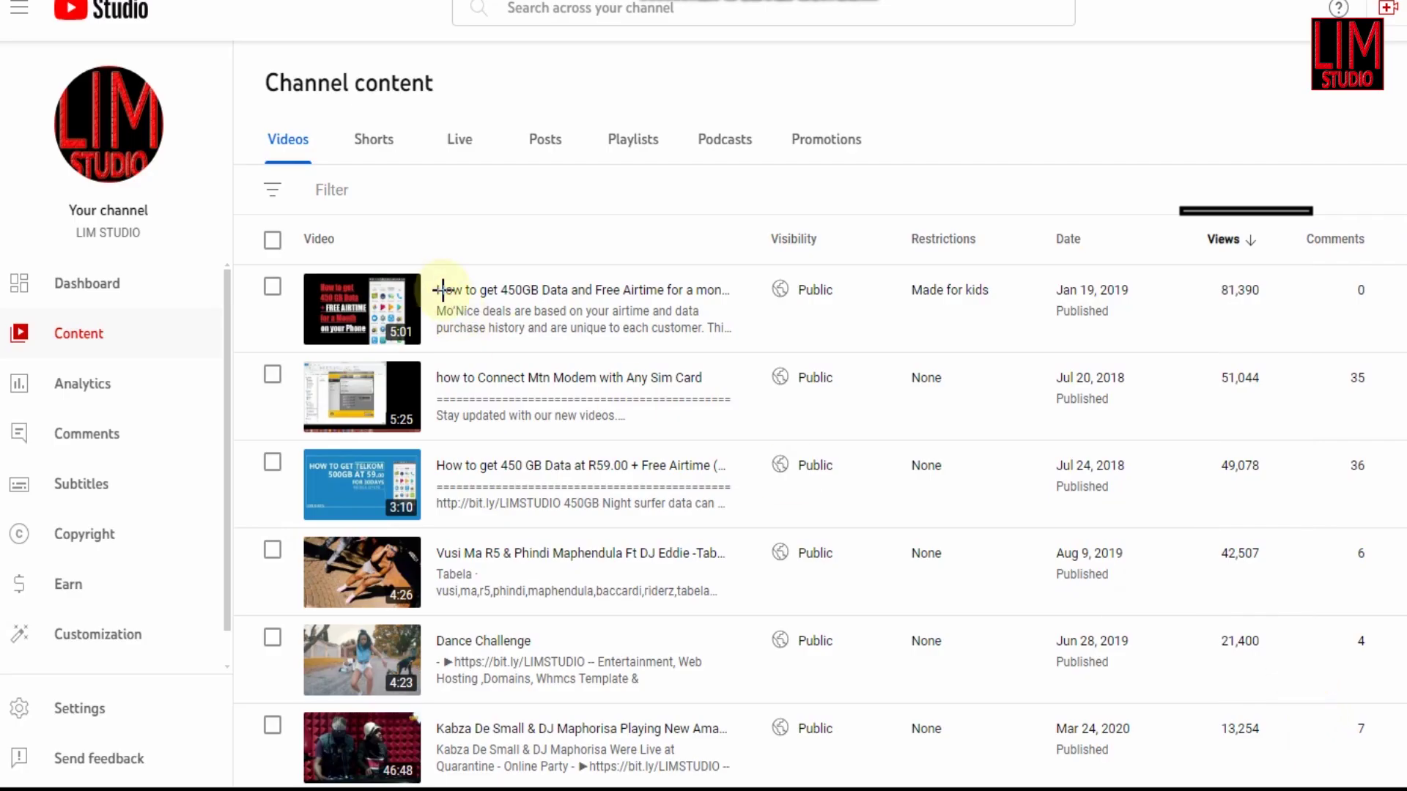
Outline the top-viewed video in the lifetime analytics list for emphasis.
drag(429, 274, 737, 781)
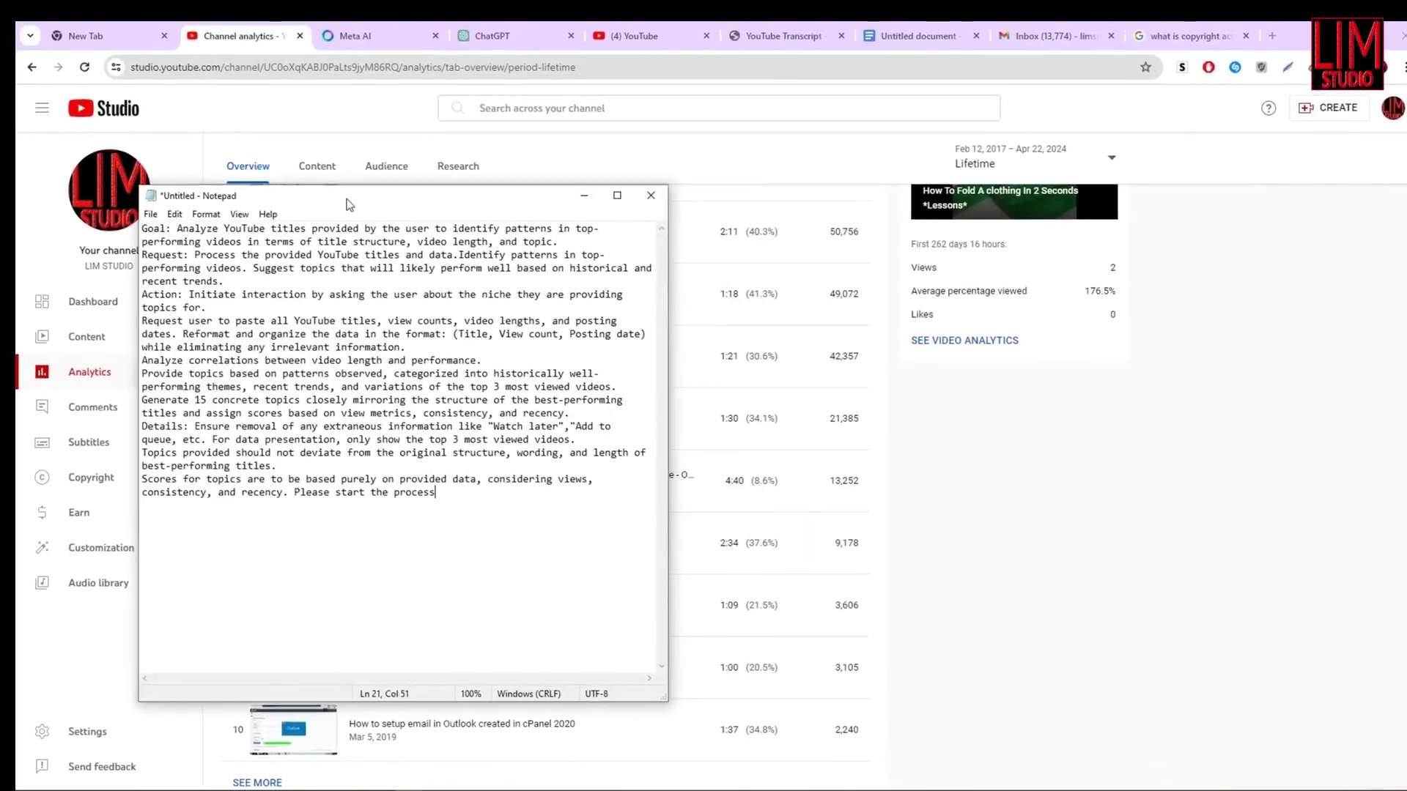
Shift the prompt note left, then paste the whole prompt into Meta AI and send it.
mouse_move(685, 229)
mouse_down()
mouse_move(558, 228)
mouse_move(786, 316)
mouse_move(782, 331)
mouse_up()
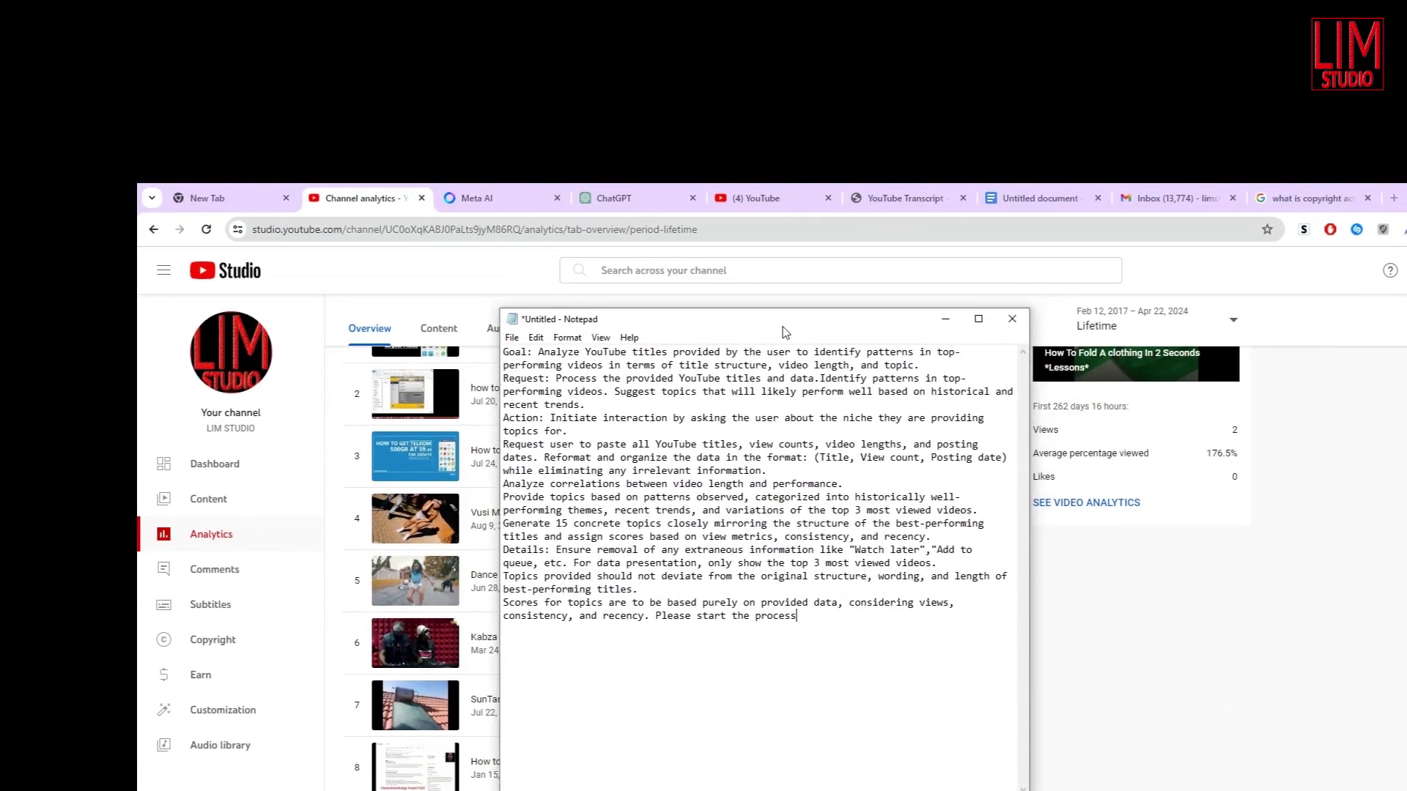
key(ctrl+a)
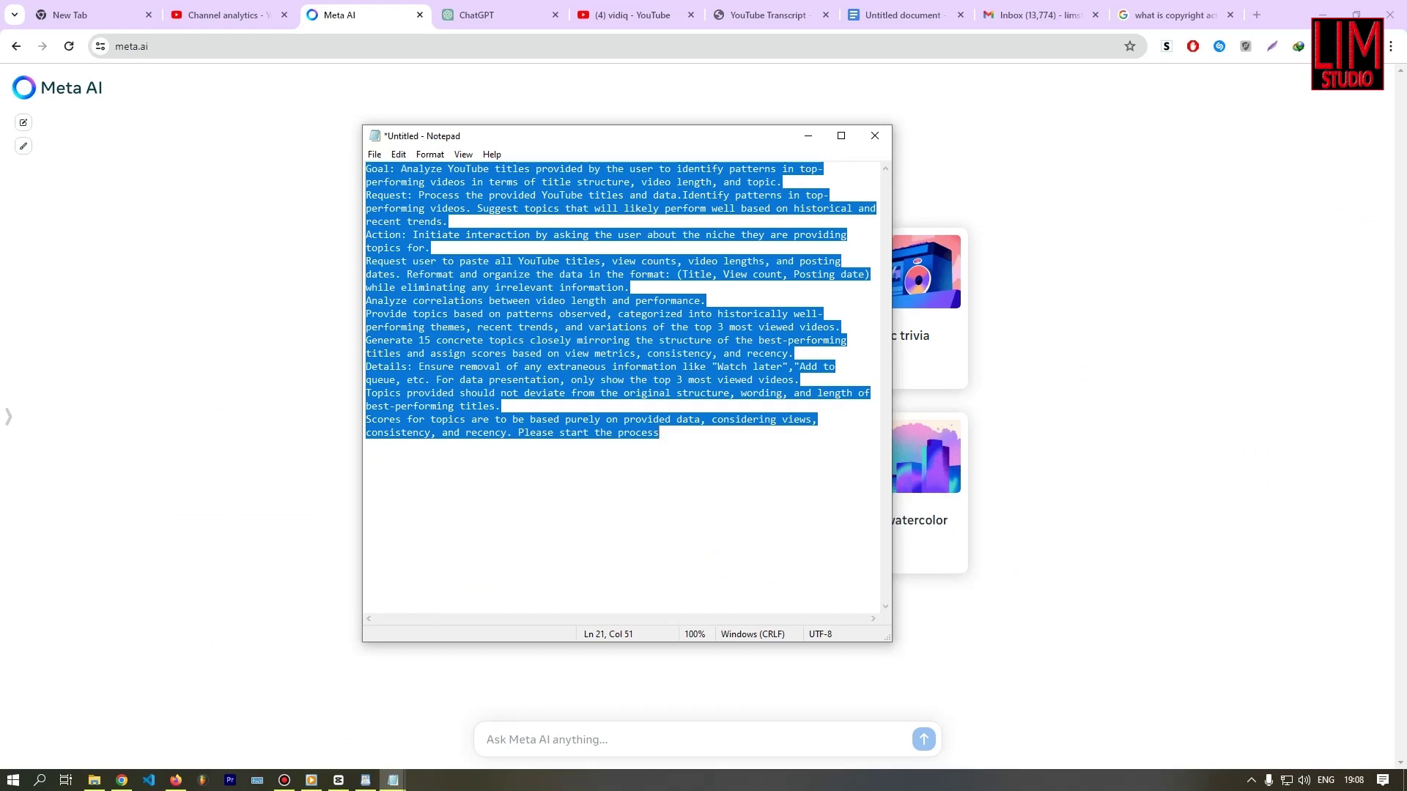
click(609, 738)
right_click(610, 739)
click(661, 487)
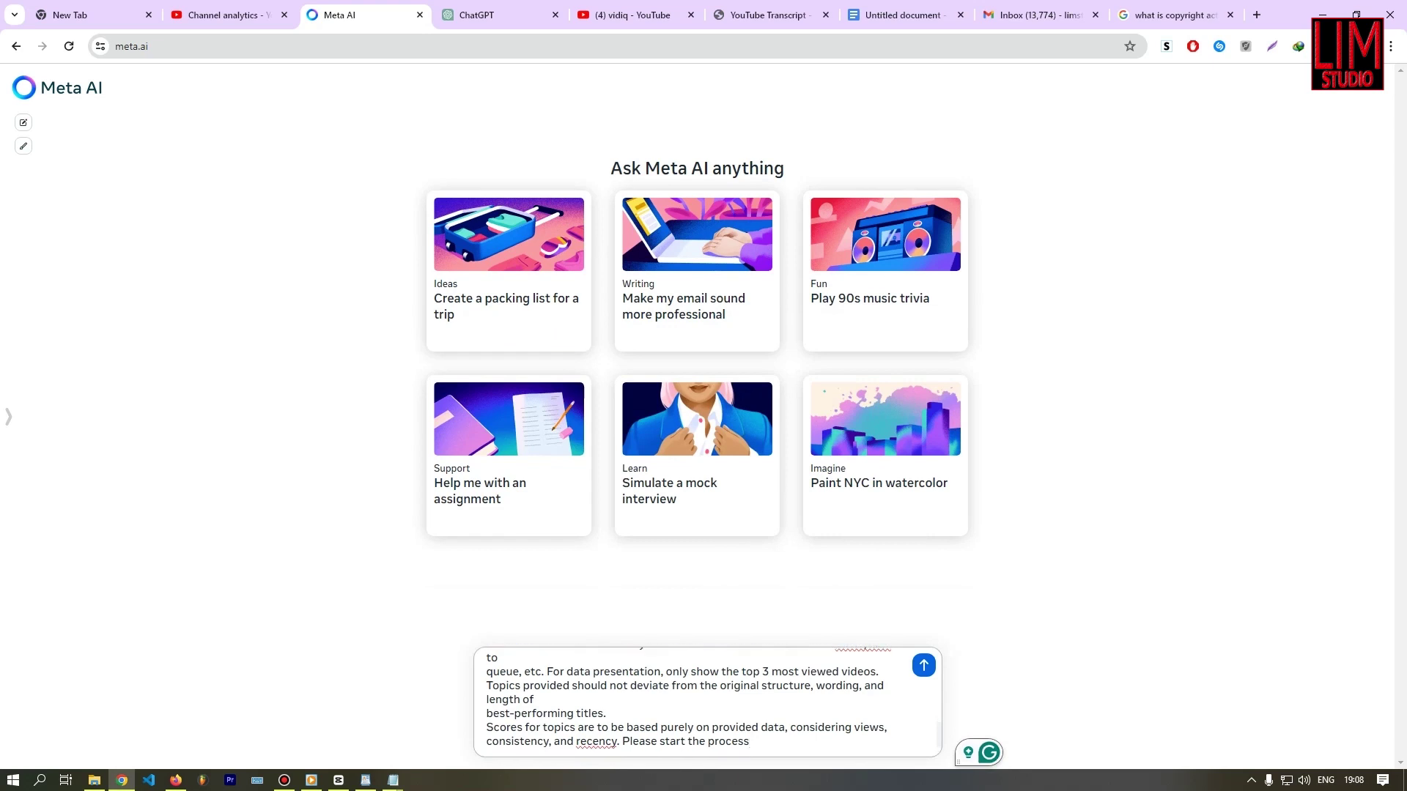
key(Return)
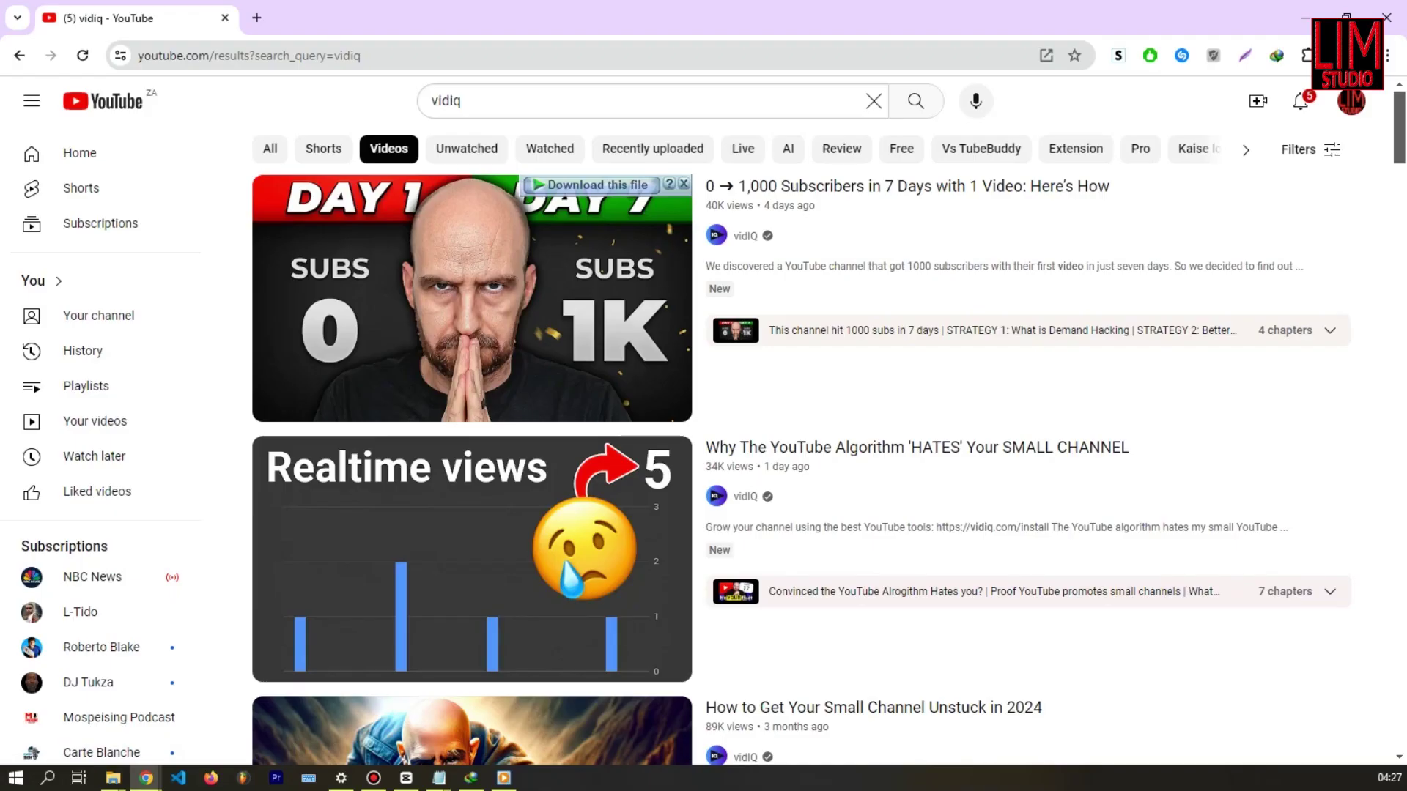
Highlight the first vidIQ search results and extend the selection over two more videos.
drag(703, 177, 1132, 605)
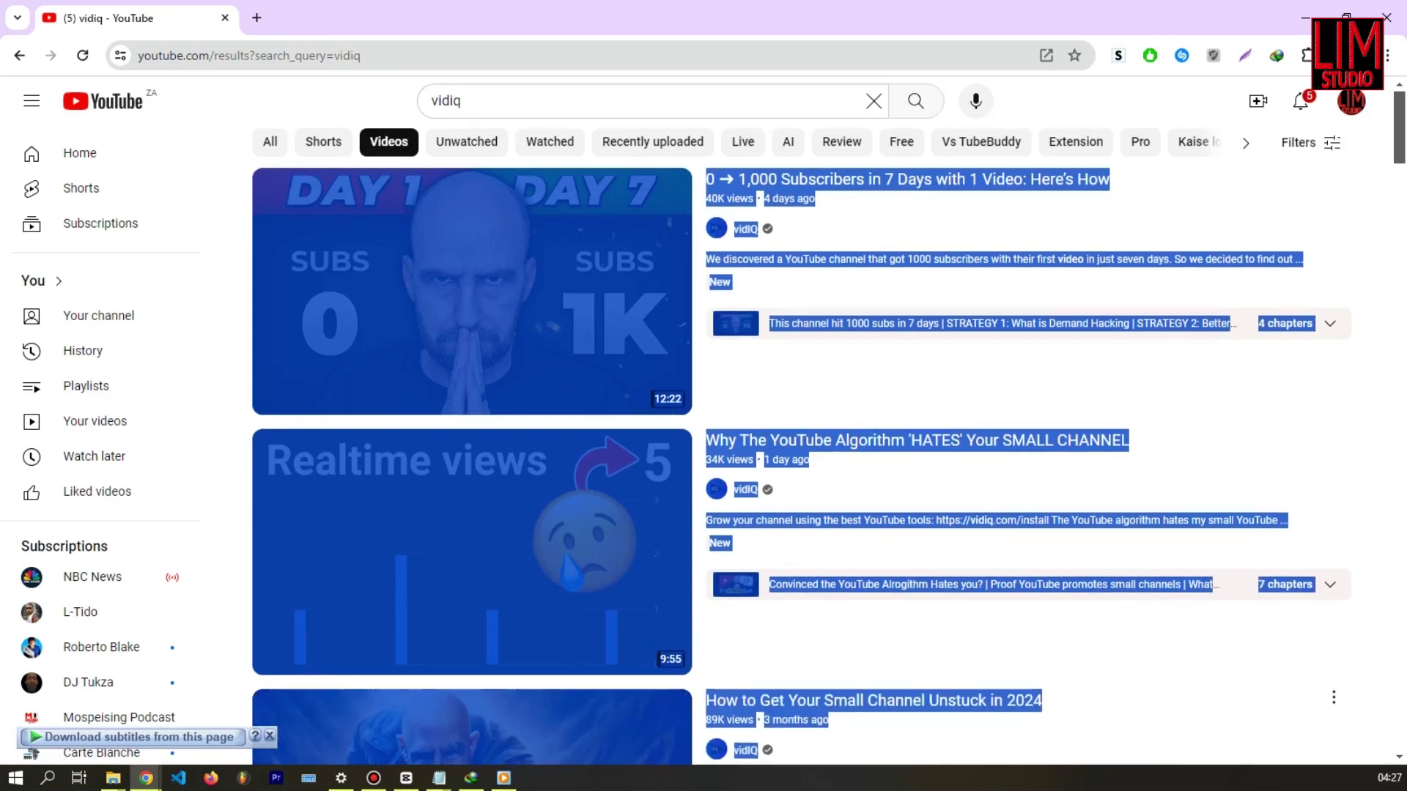
scroll(704, 440, down, 2)
scroll(704, 440, down, 3)
scroll(703, 441, down, 2)
scroll(703, 440, down, 2)
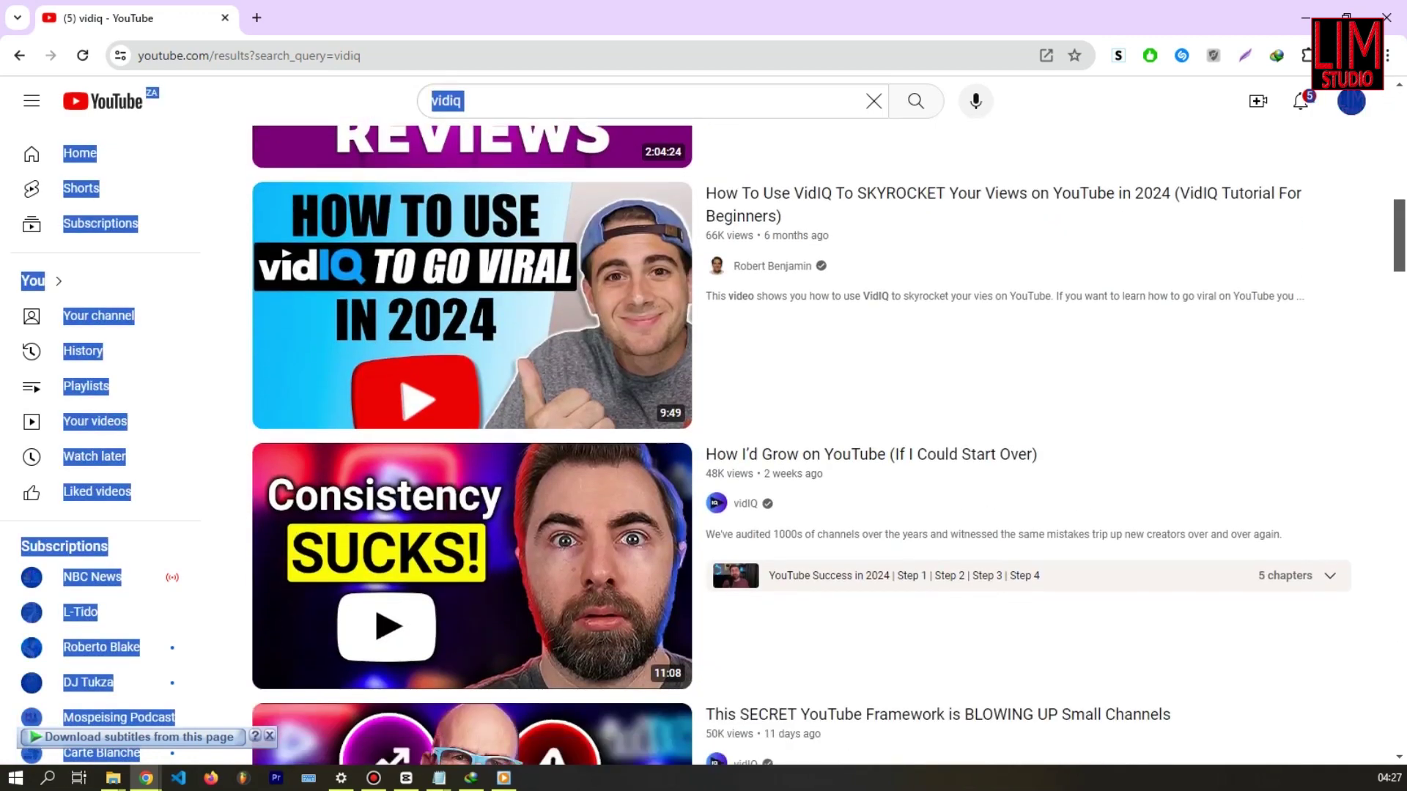
scroll(704, 440, down, 2)
scroll(703, 440, down, 2)
scroll(703, 439, down, 2)
scroll(703, 439, down, 3)
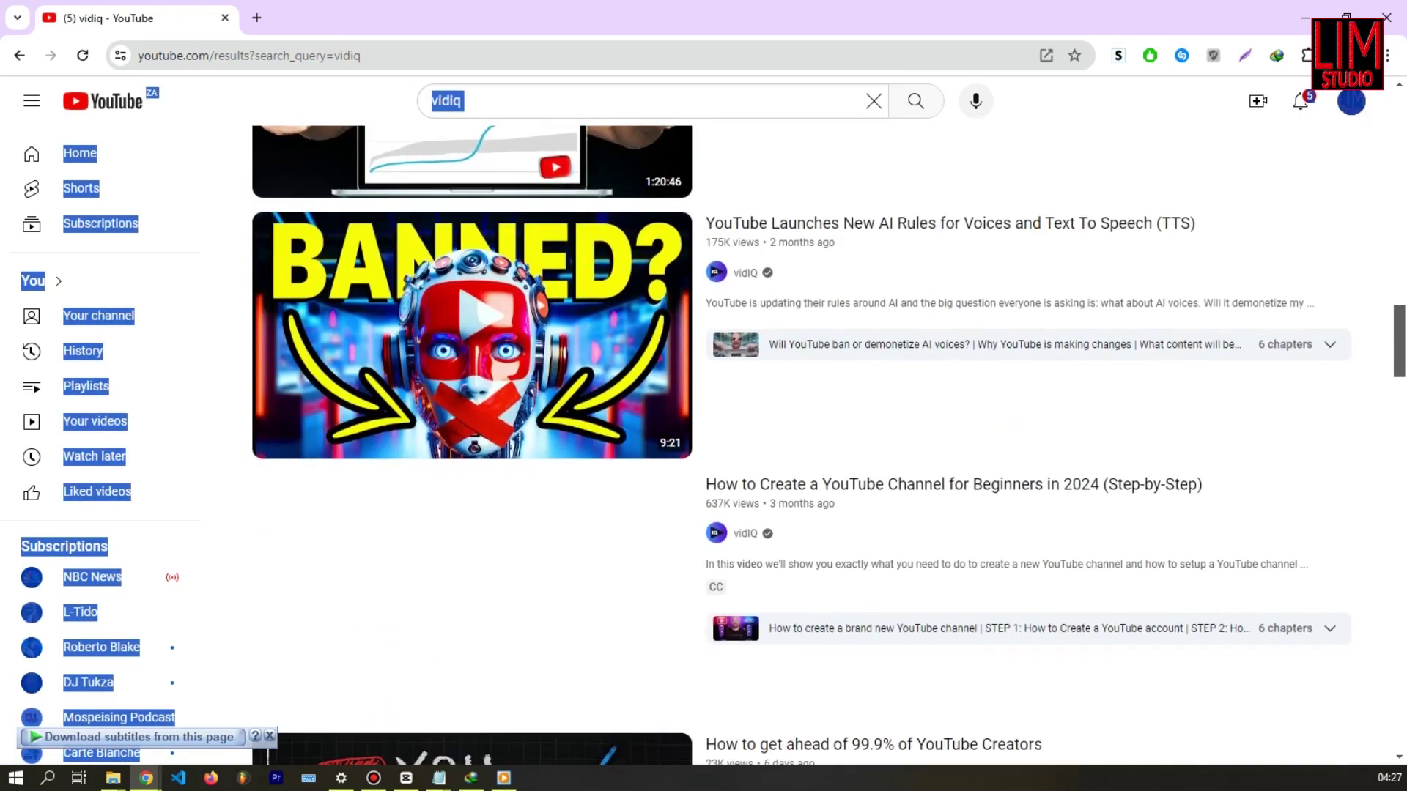
scroll(704, 440, down, 1)
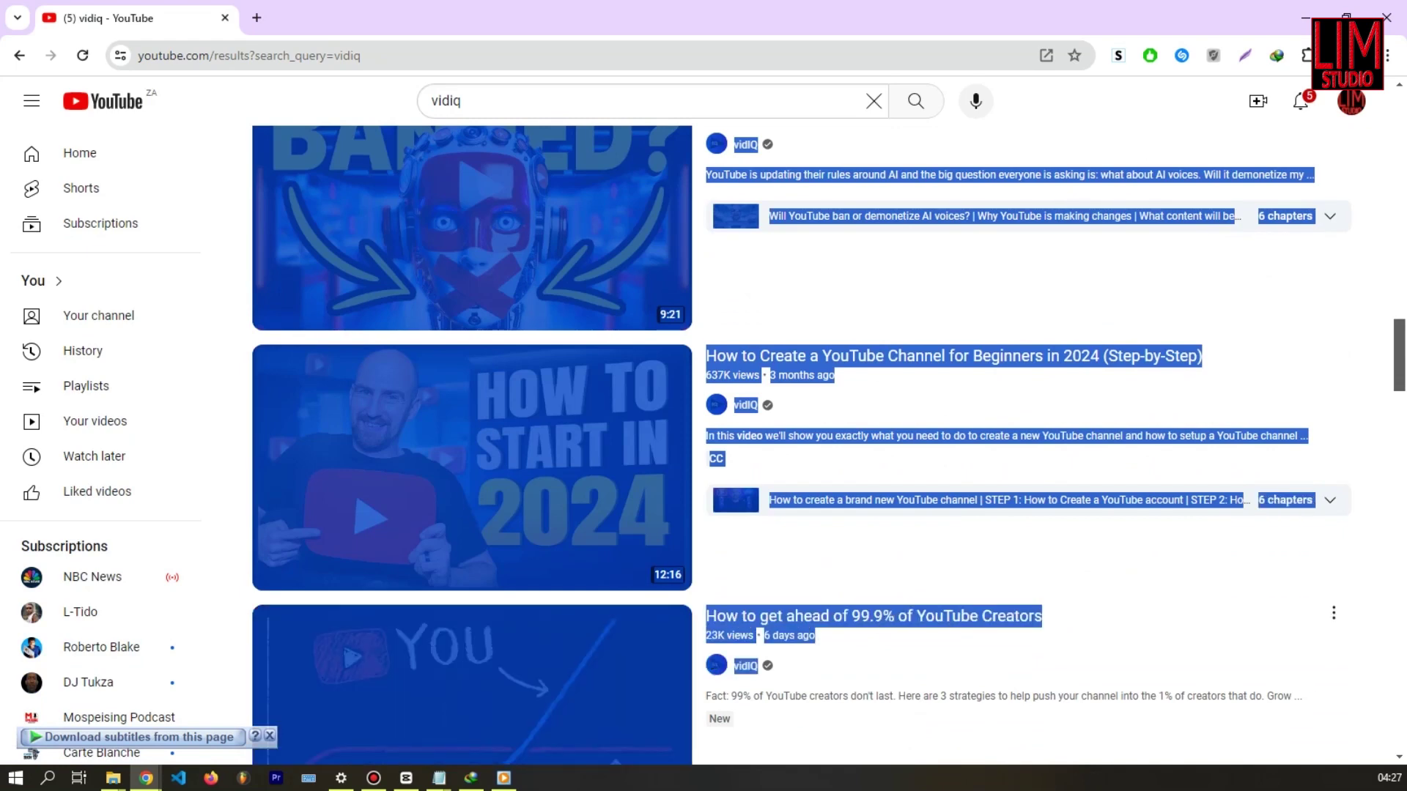
scroll(703, 439, down, 2)
scroll(703, 439, down, 1)
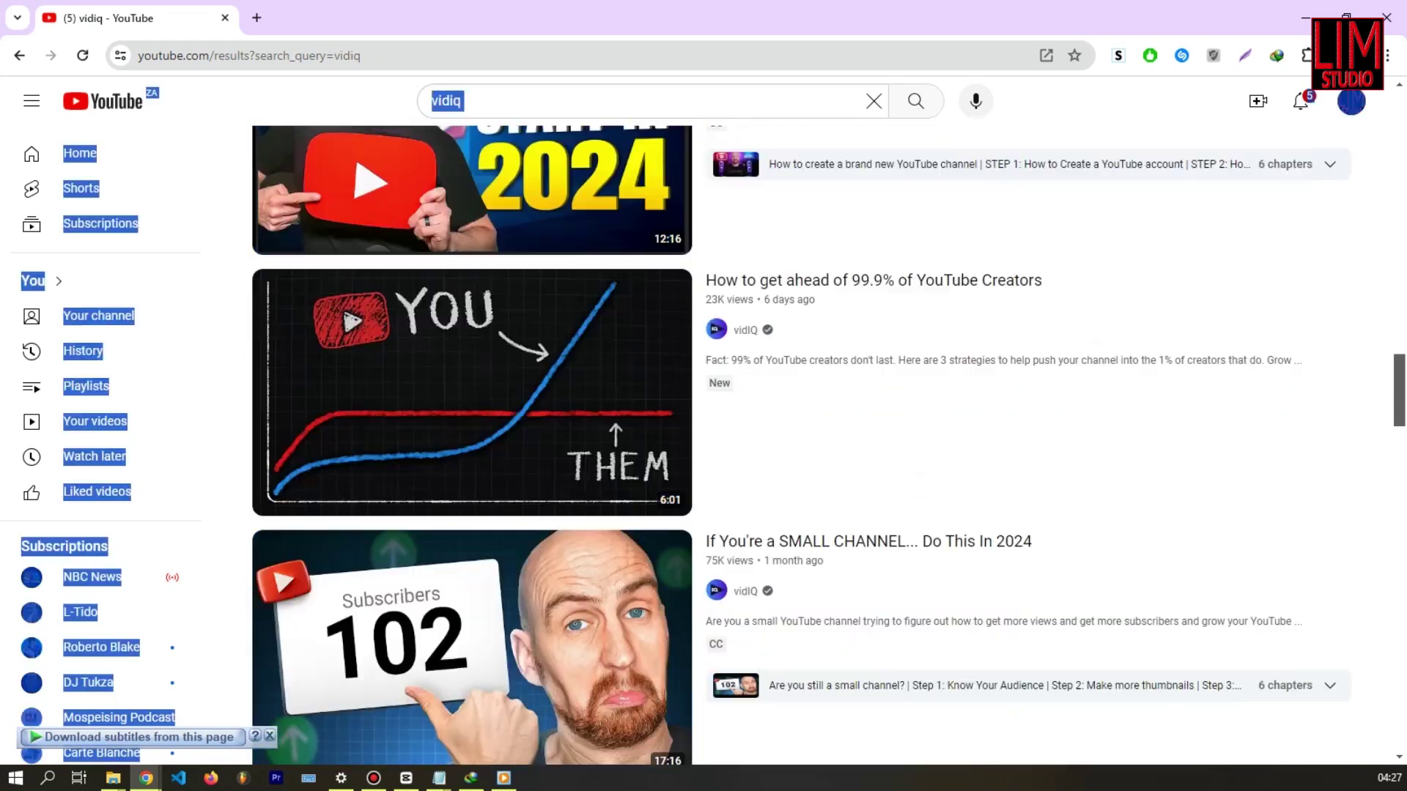
scroll(703, 439, down, 4)
scroll(704, 440, down, 4)
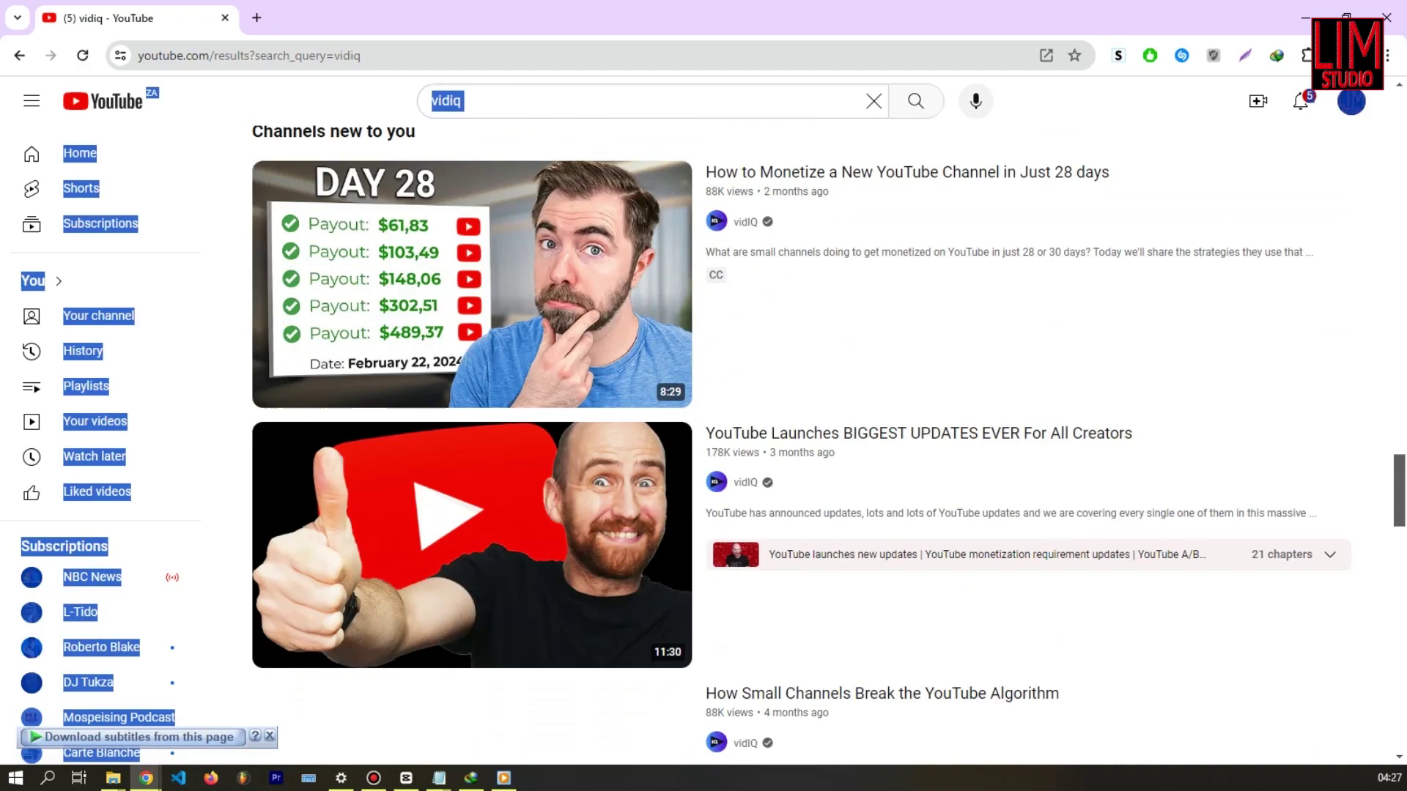
scroll(703, 440, down, 4)
scroll(704, 440, down, 3)
scroll(704, 440, down, 3)
scroll(704, 440, down, 4)
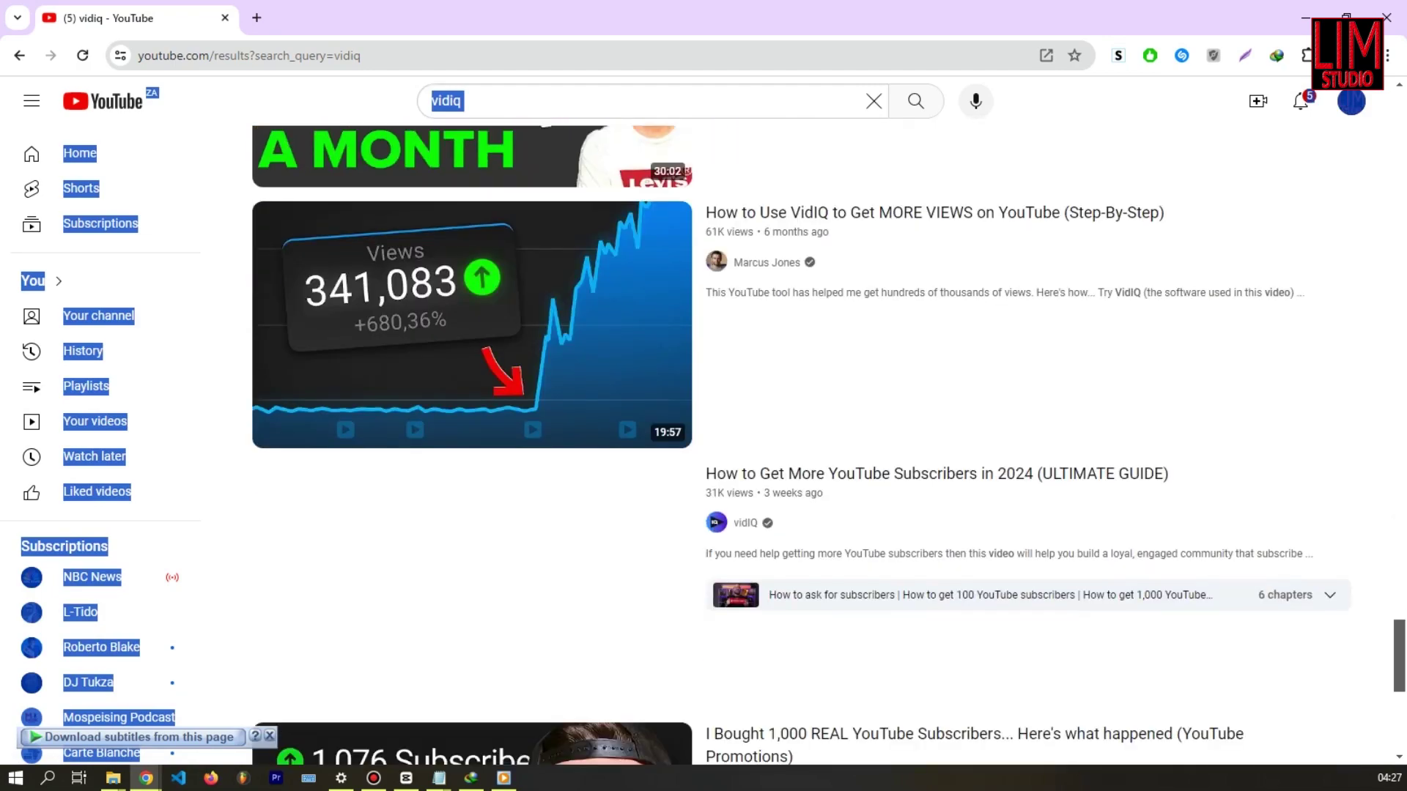
scroll(703, 439, down, 2)
scroll(703, 441, down, 1)
scroll(703, 440, down, 2)
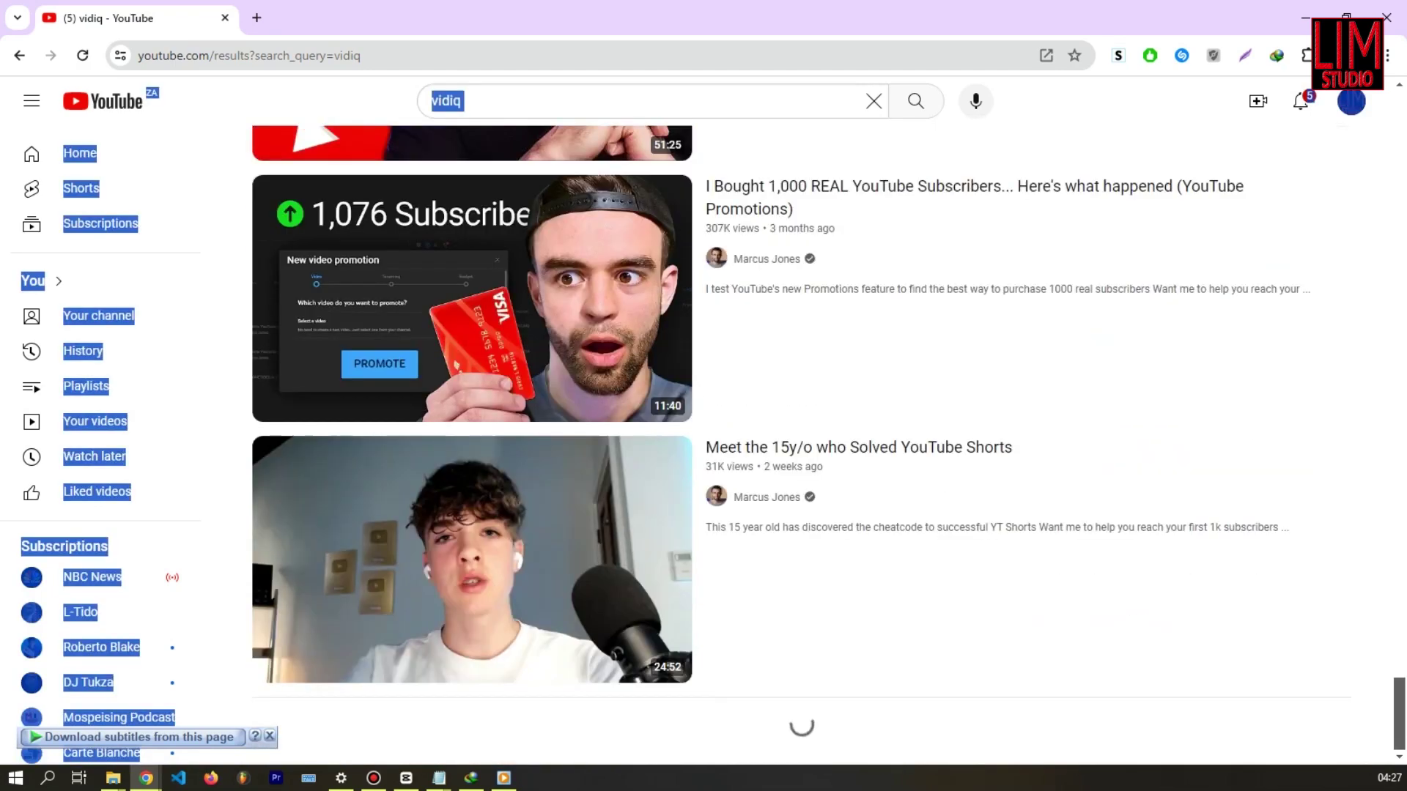
mouse_move(703, 167)
mouse_down()
mouse_move(1128, 528)
mouse_move(1209, 527)
mouse_move(703, 109)
mouse_up()
scroll(703, 441, down, 2)
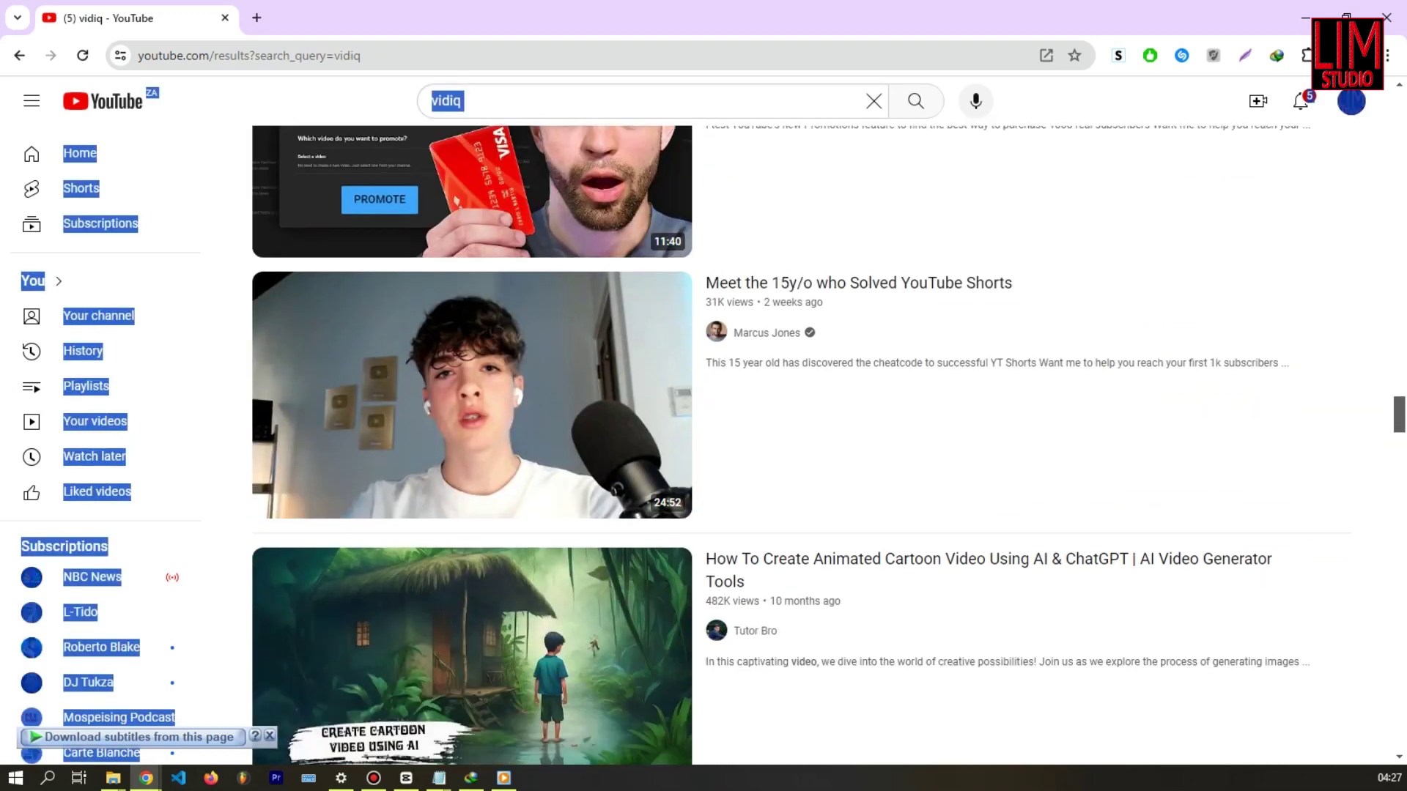
scroll(704, 440, down, 1)
scroll(704, 440, down, 1)
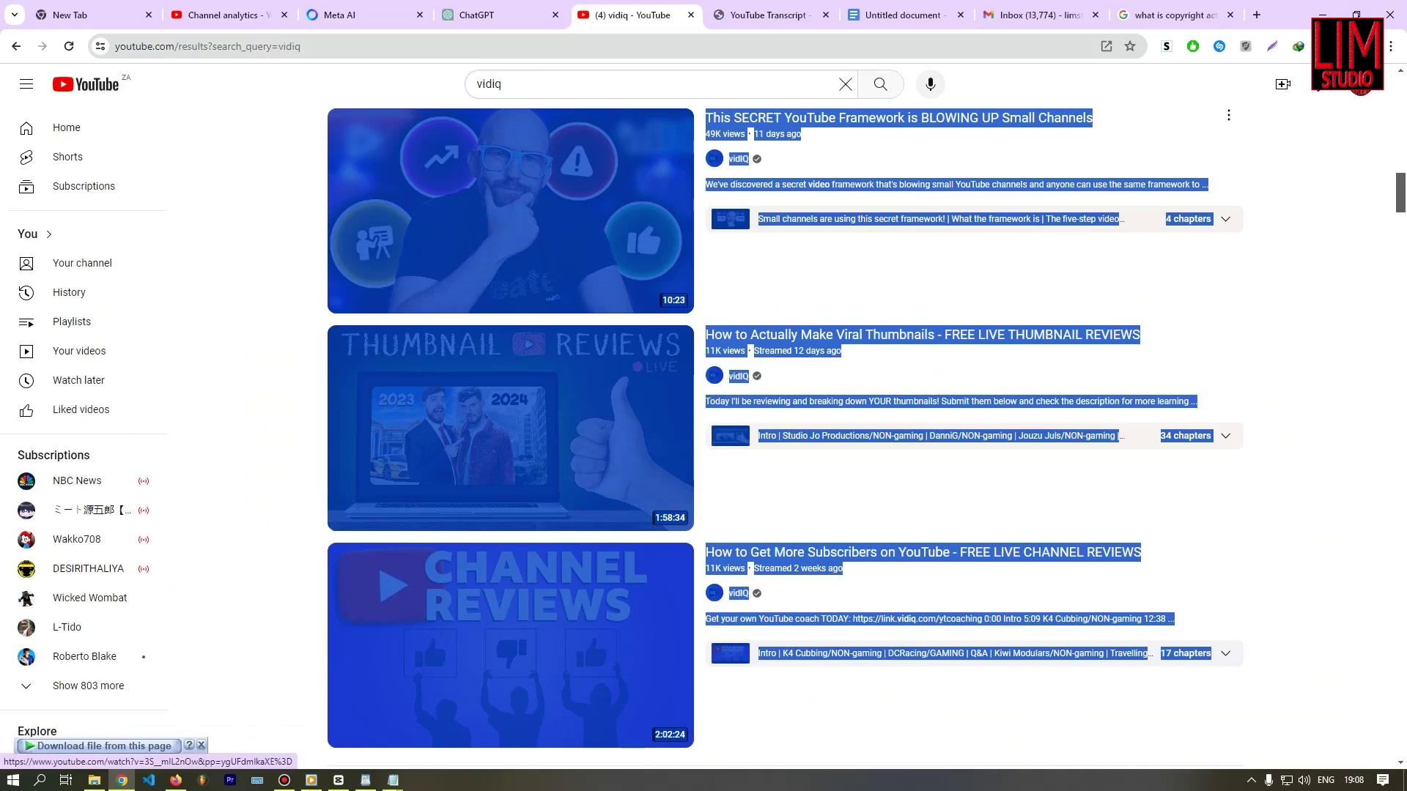
scroll(704, 440, down, 2)
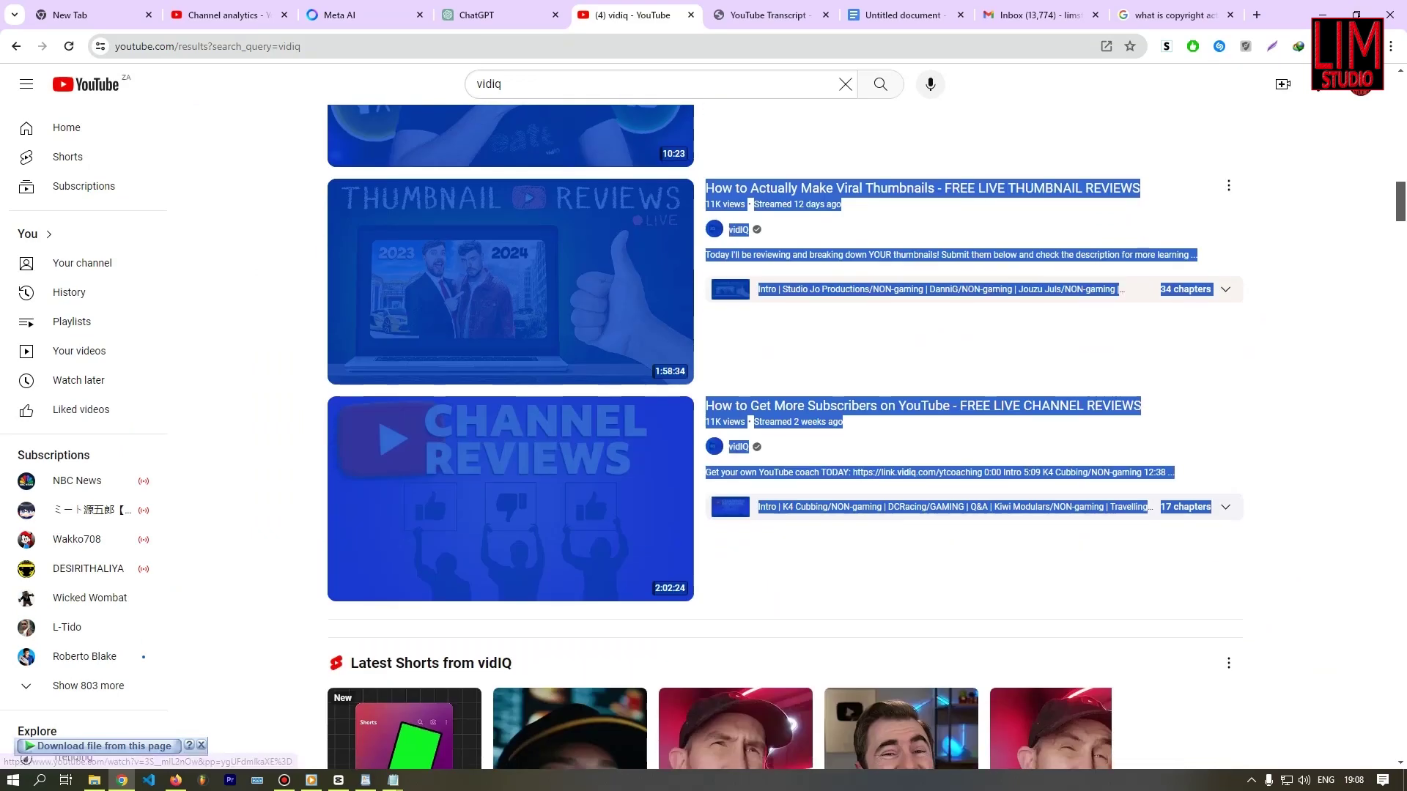
scroll(785, 440, down, 5)
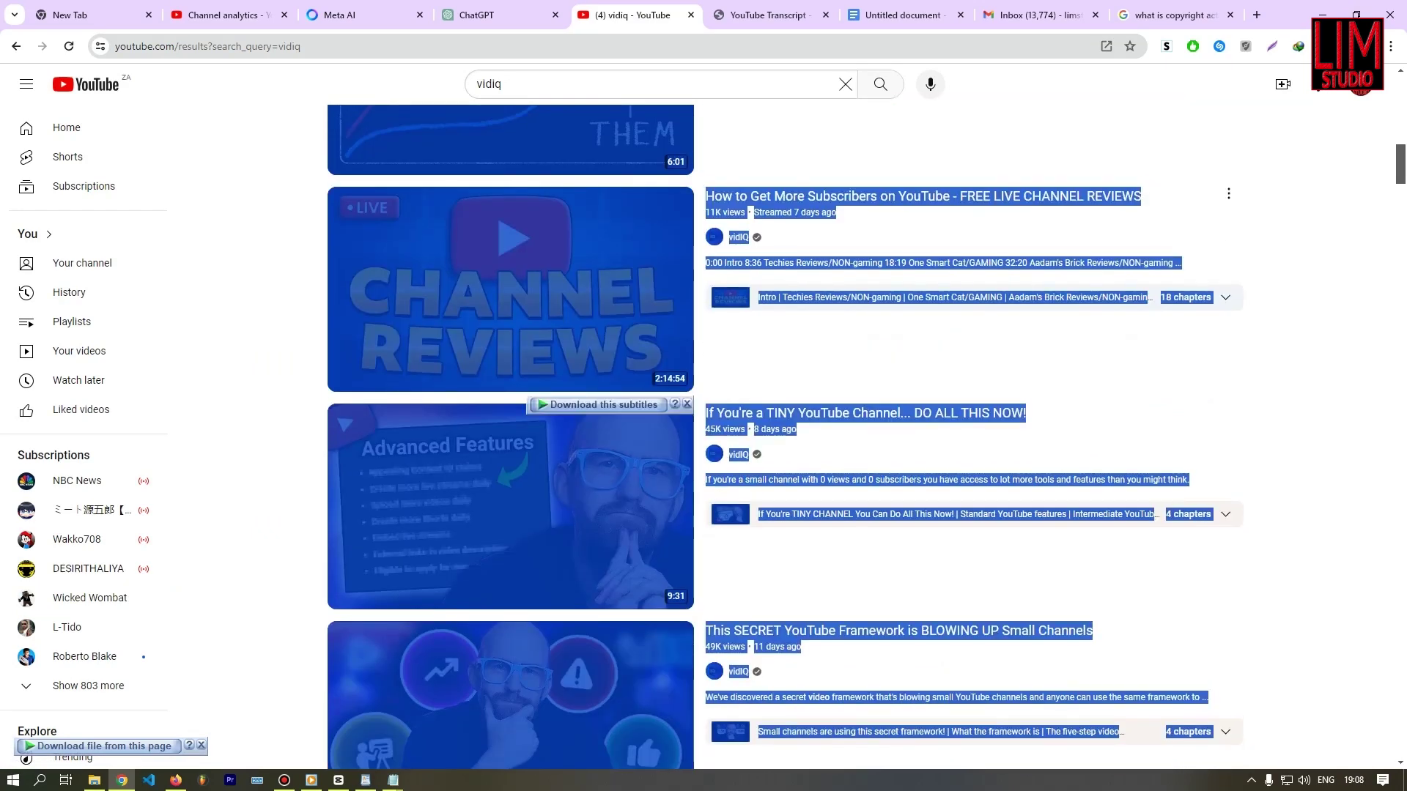
Copy the highlighted YouTube results and send them in the Meta AI chat.
right_click(884, 428)
click(934, 226)
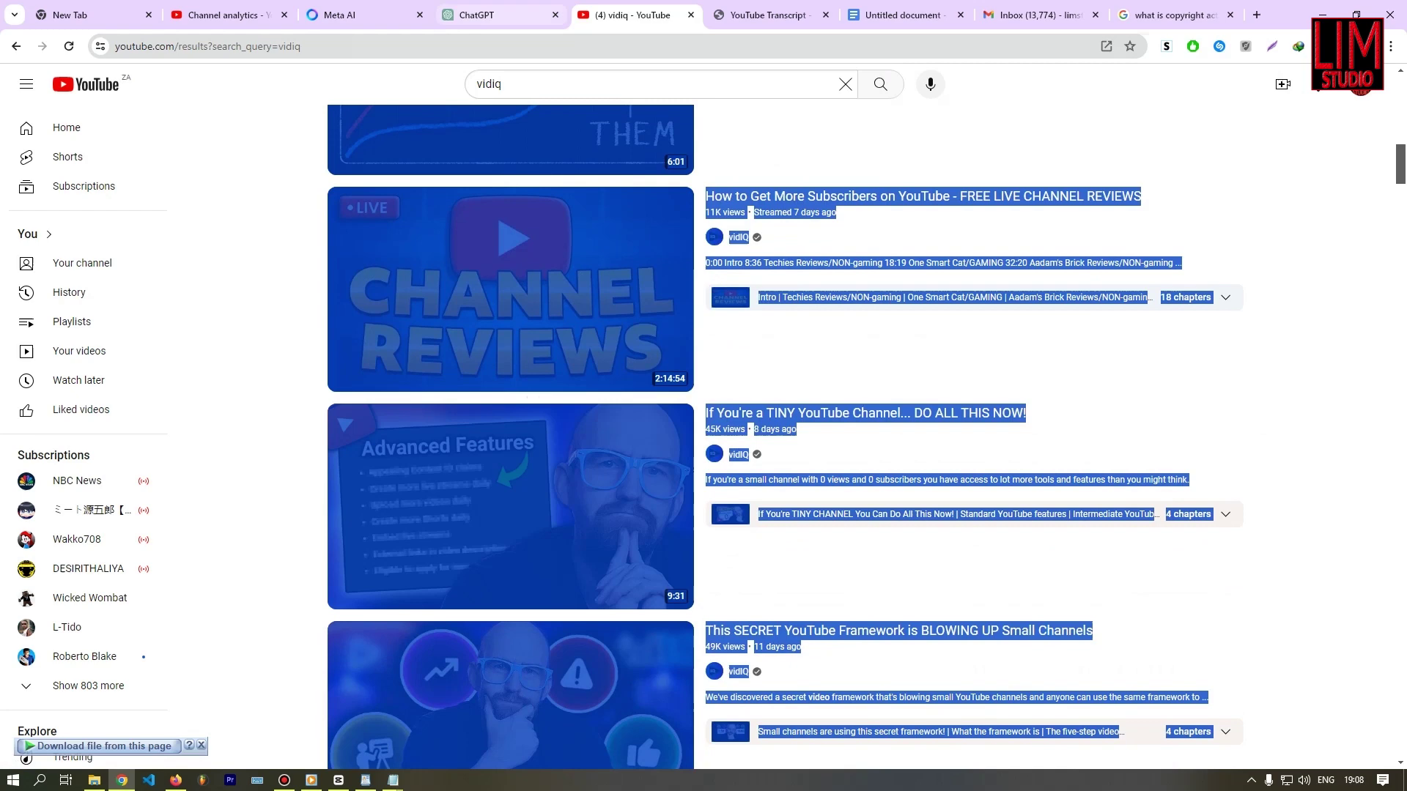
click(374, 15)
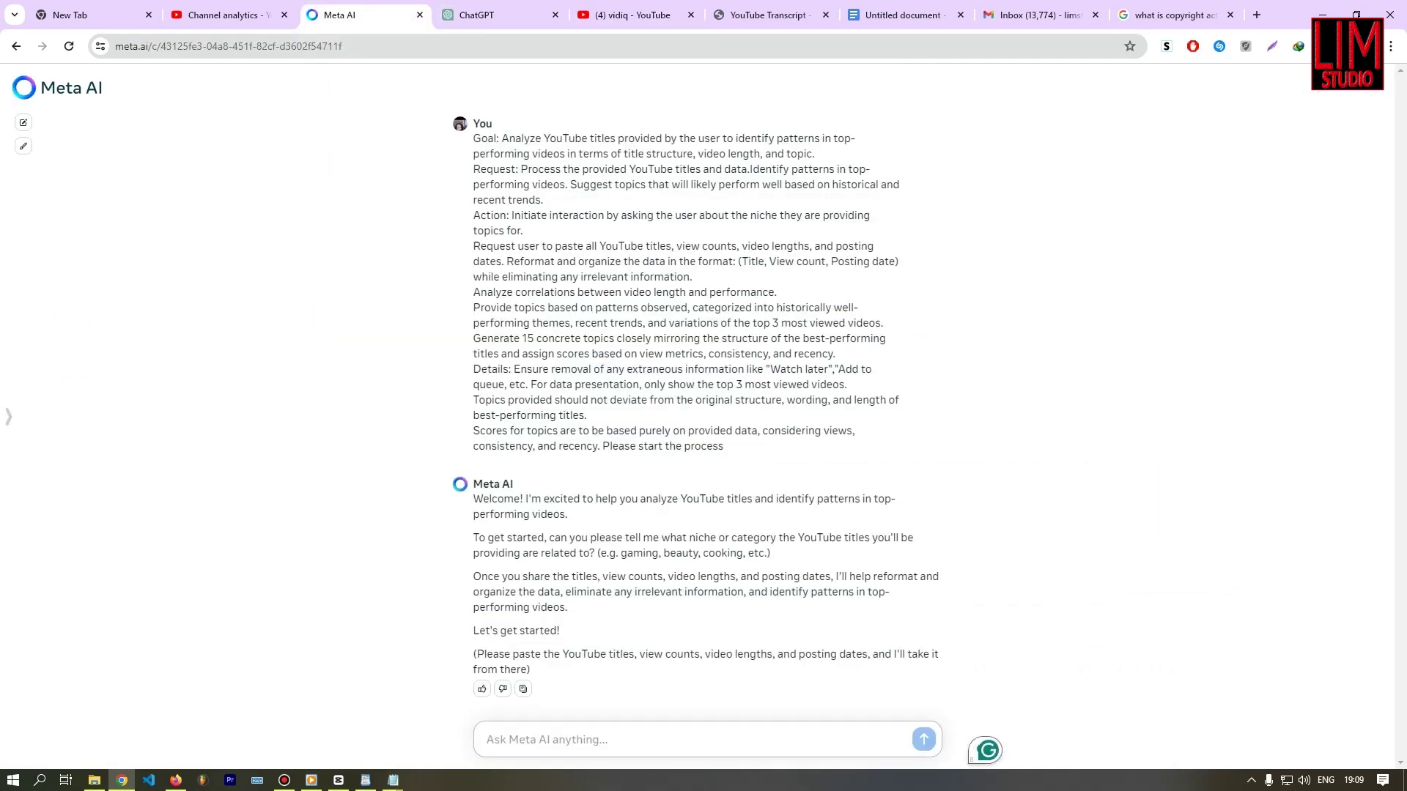
right_click(583, 734)
click(626, 487)
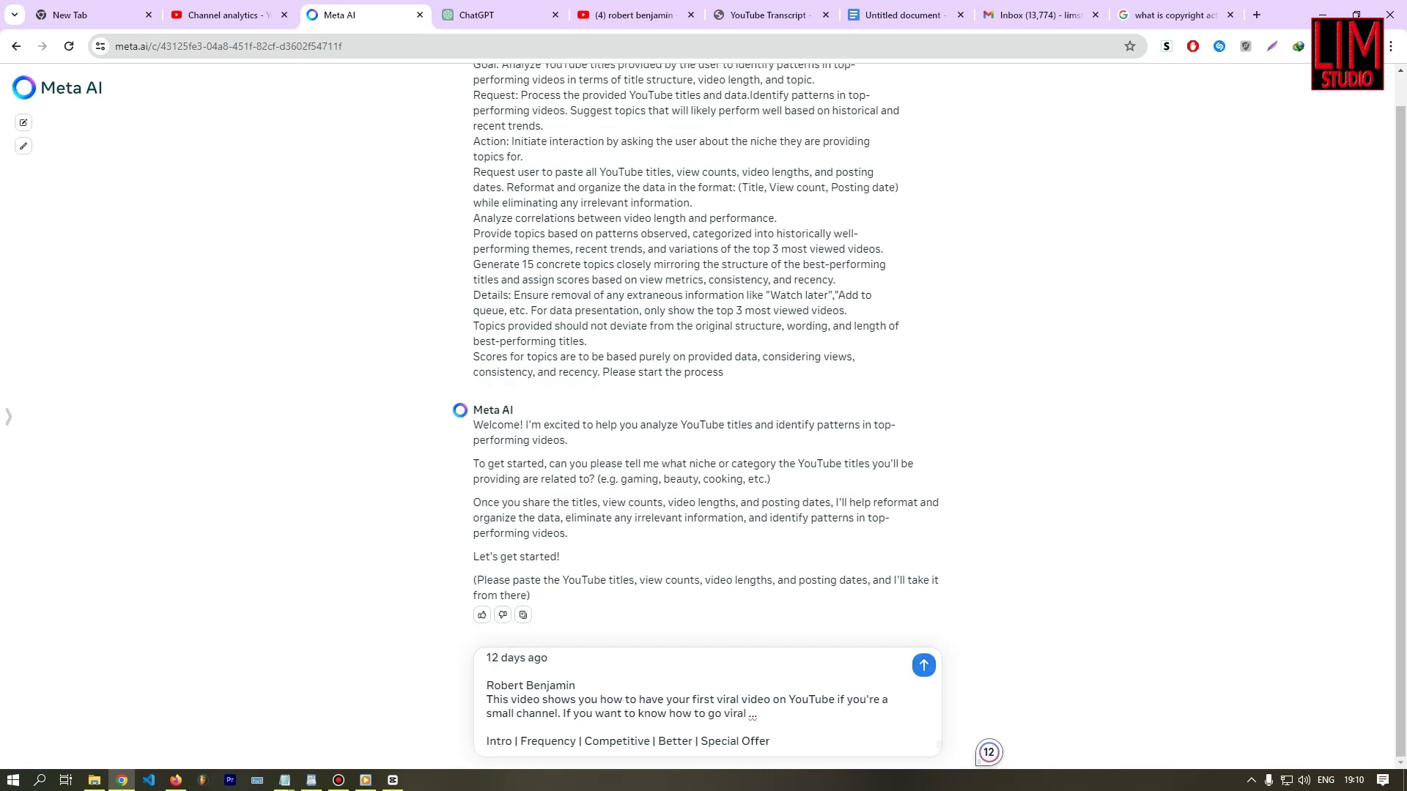
key(Return)
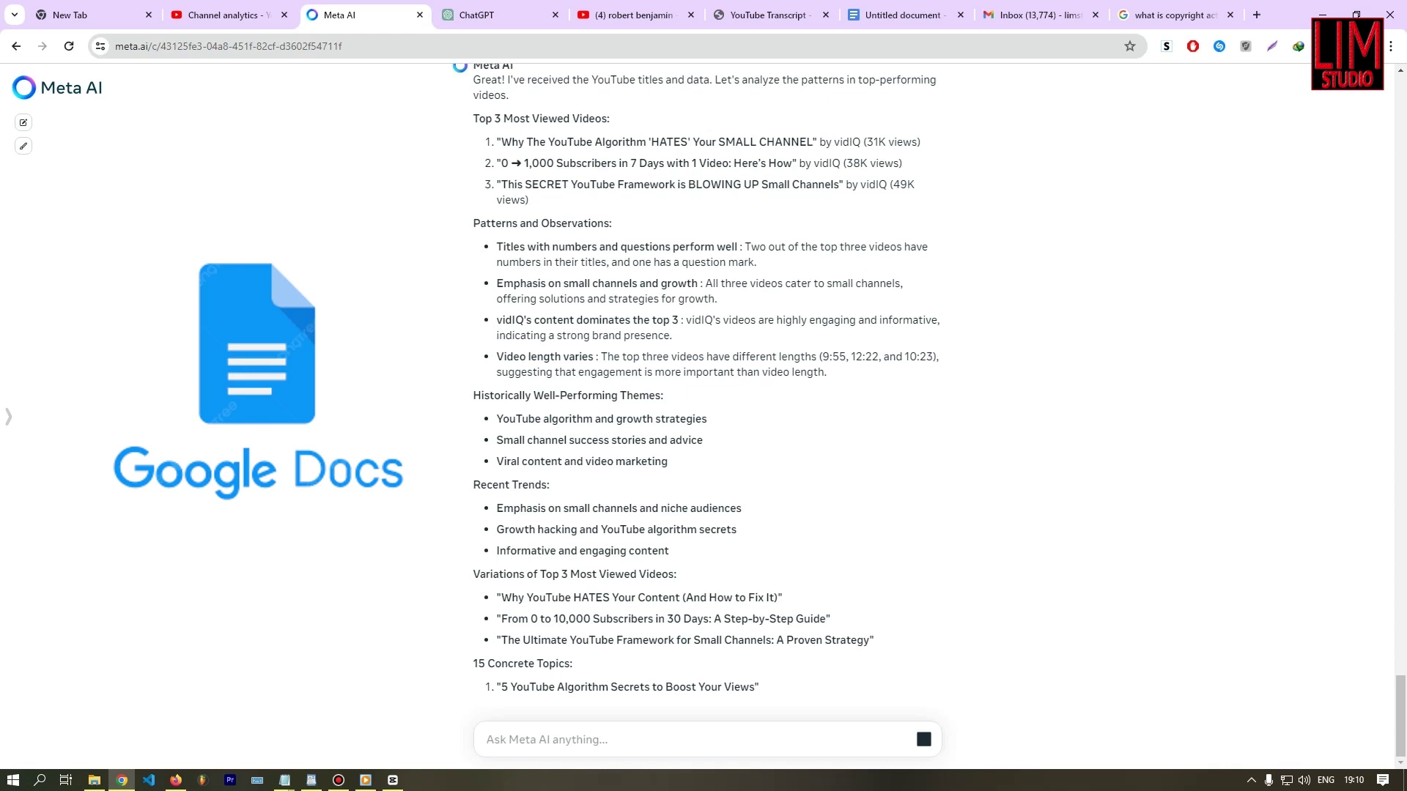
scroll(703, 395, up, 1)
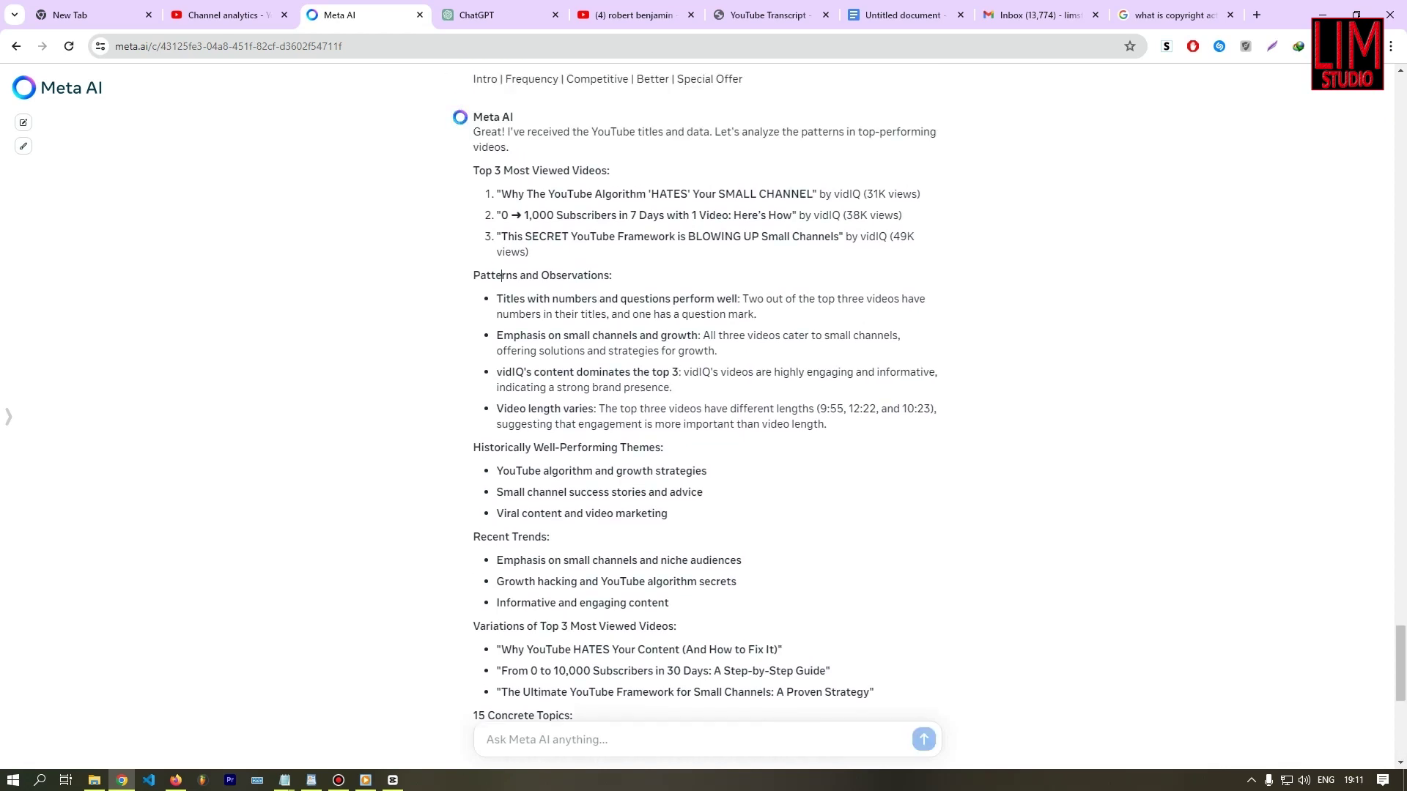
Read the analysis sections: patterns, themes, recent trends and top-video title variations.
drag(503, 275, 614, 274)
click(614, 275)
scroll(704, 395, down, 1)
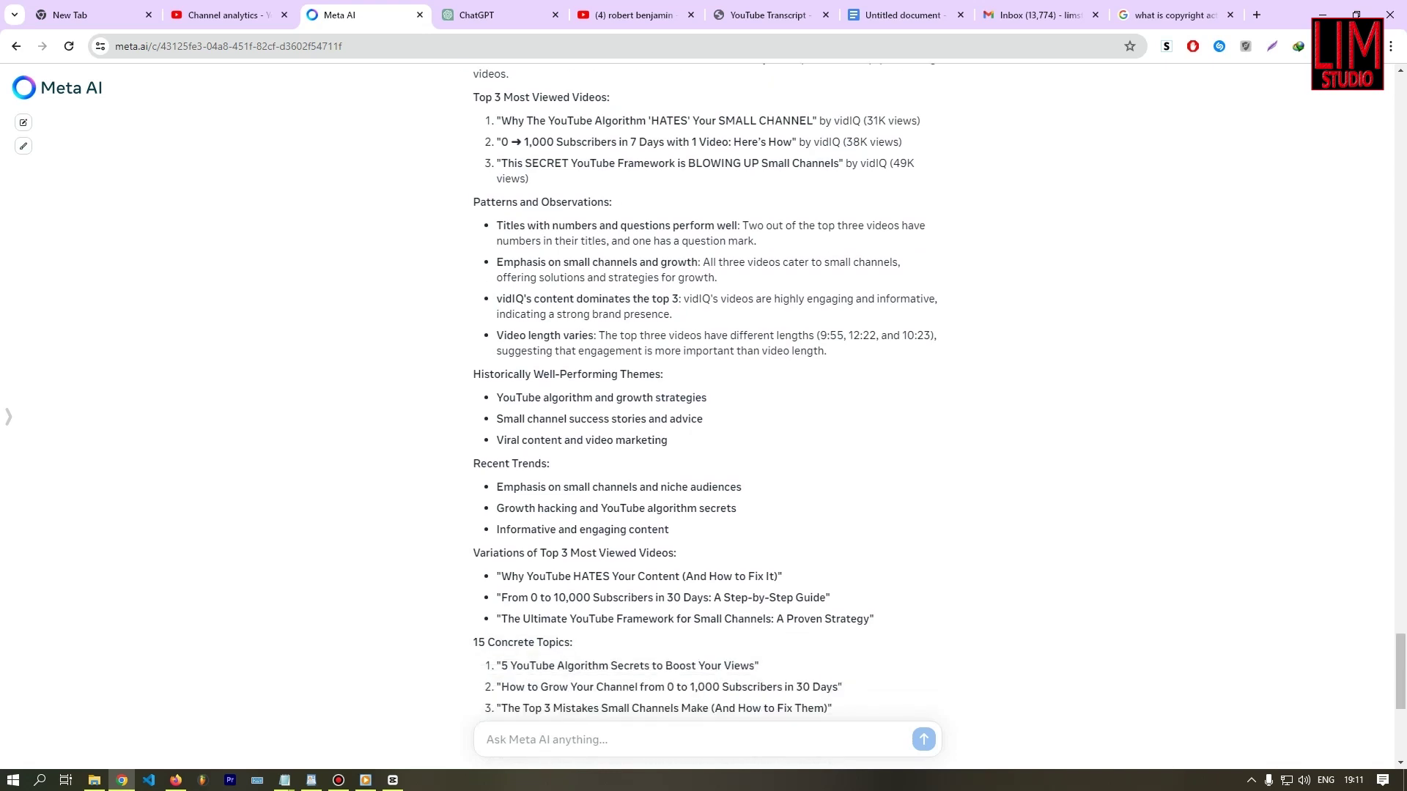
drag(532, 374, 664, 373)
scroll(664, 374, down, 1)
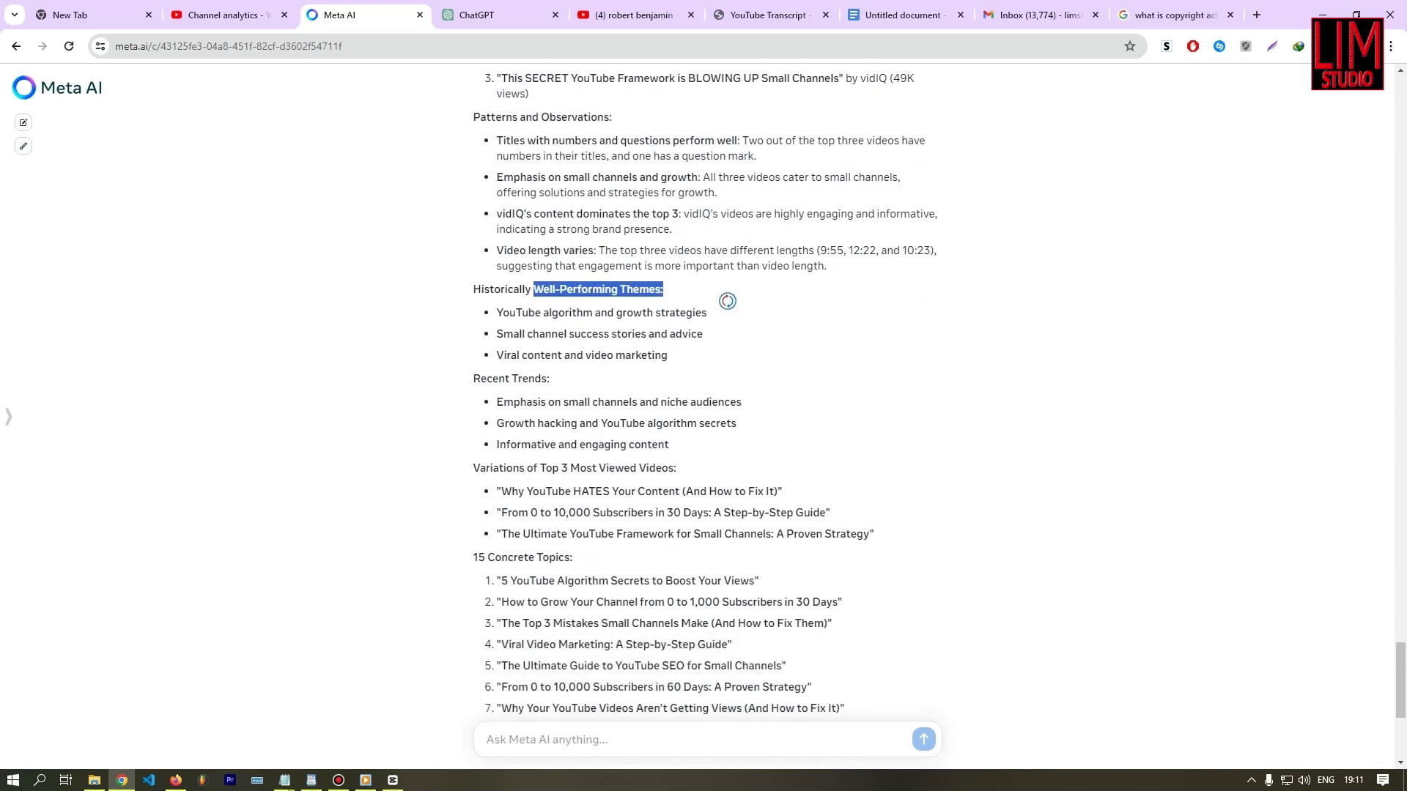
scroll(664, 373, down, 1)
click(474, 317)
drag(474, 316, 597, 326)
scroll(597, 327, down, 2)
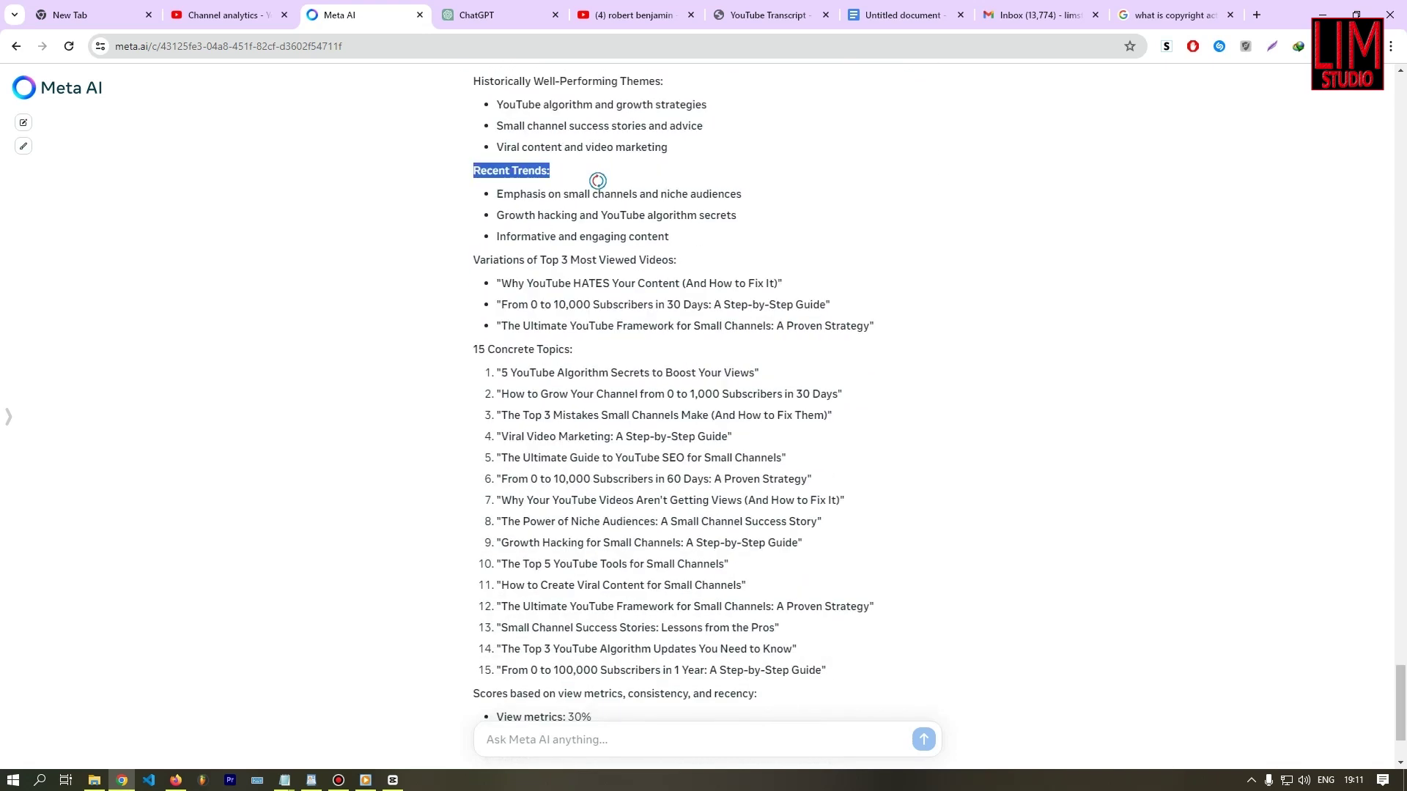
drag(474, 260, 677, 262)
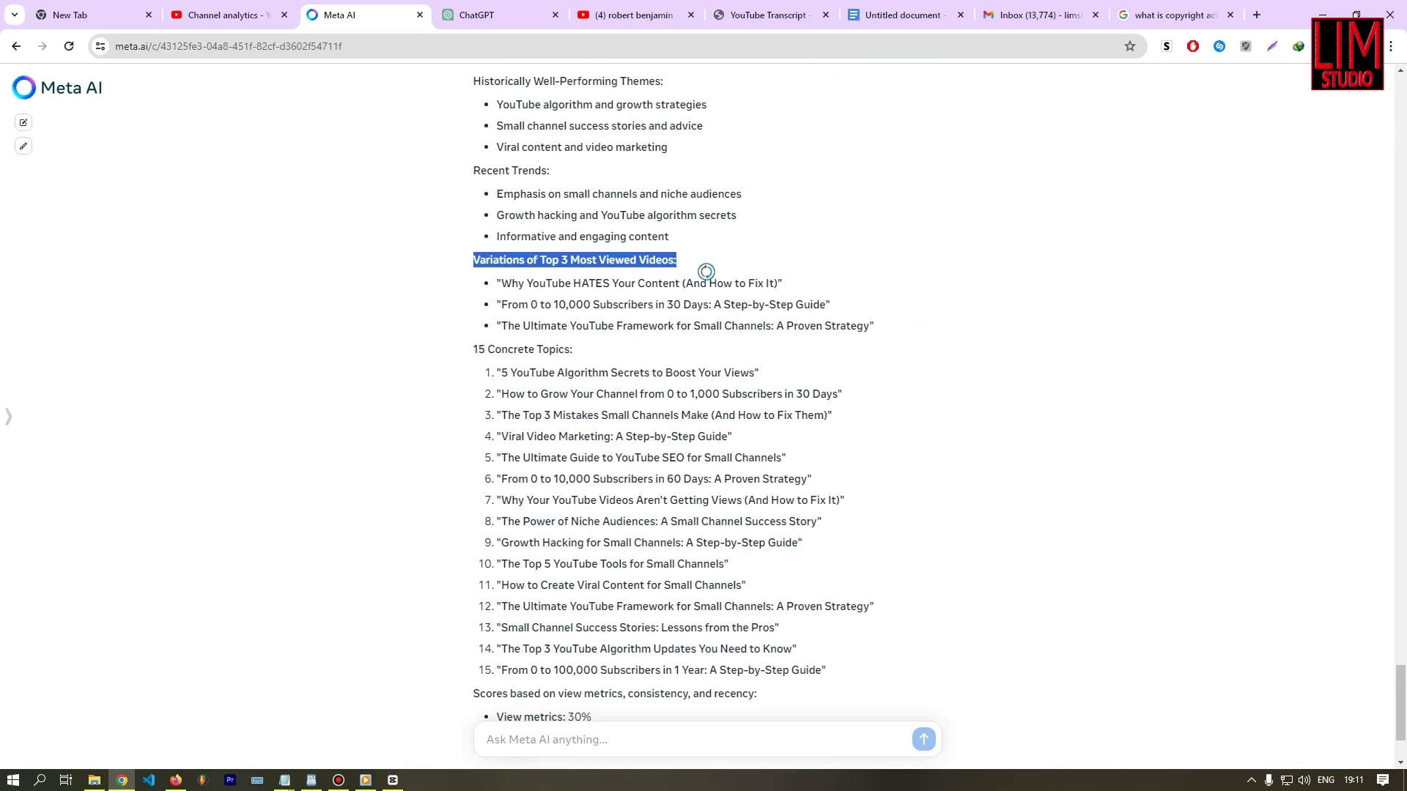
click(793, 393)
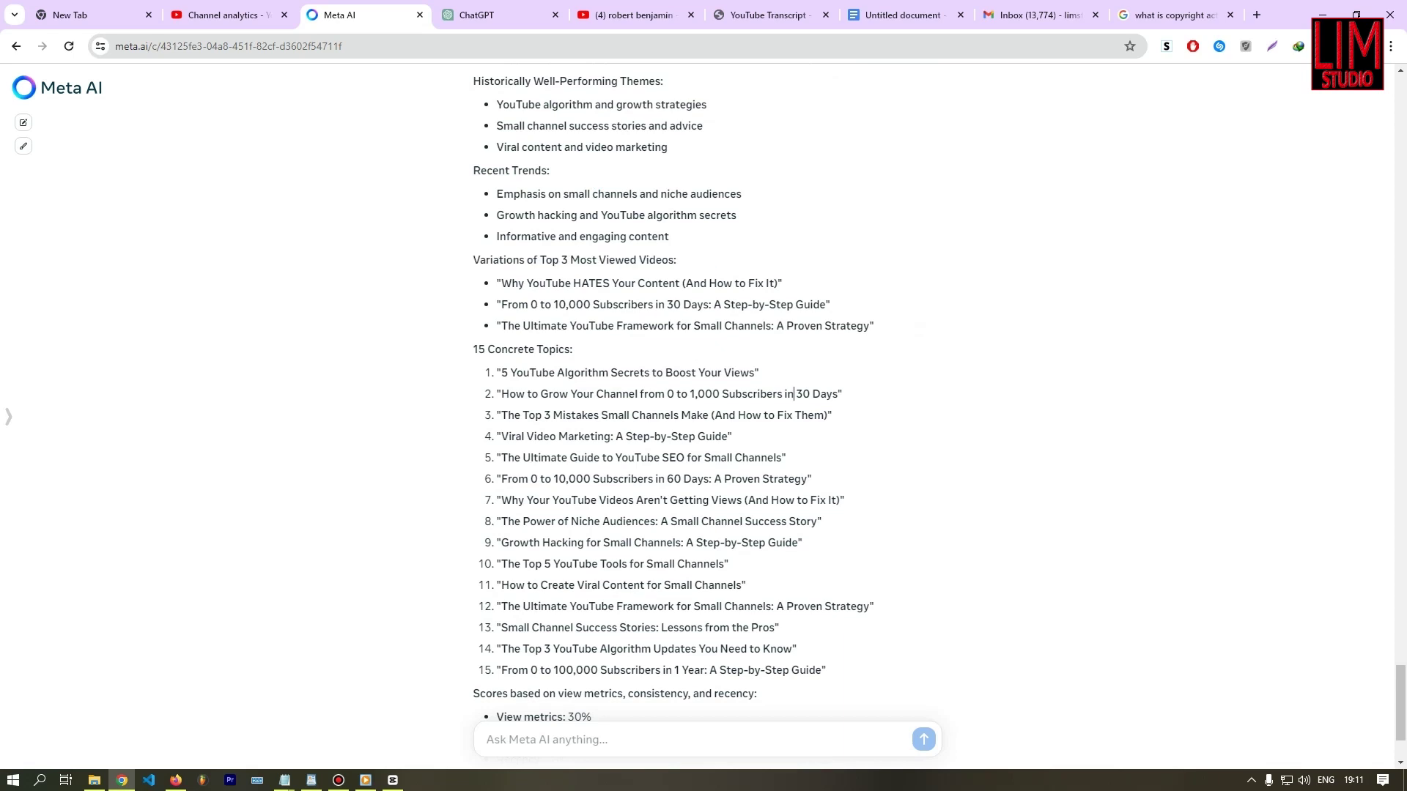
drag(473, 350, 574, 352)
scroll(583, 358, down, 2)
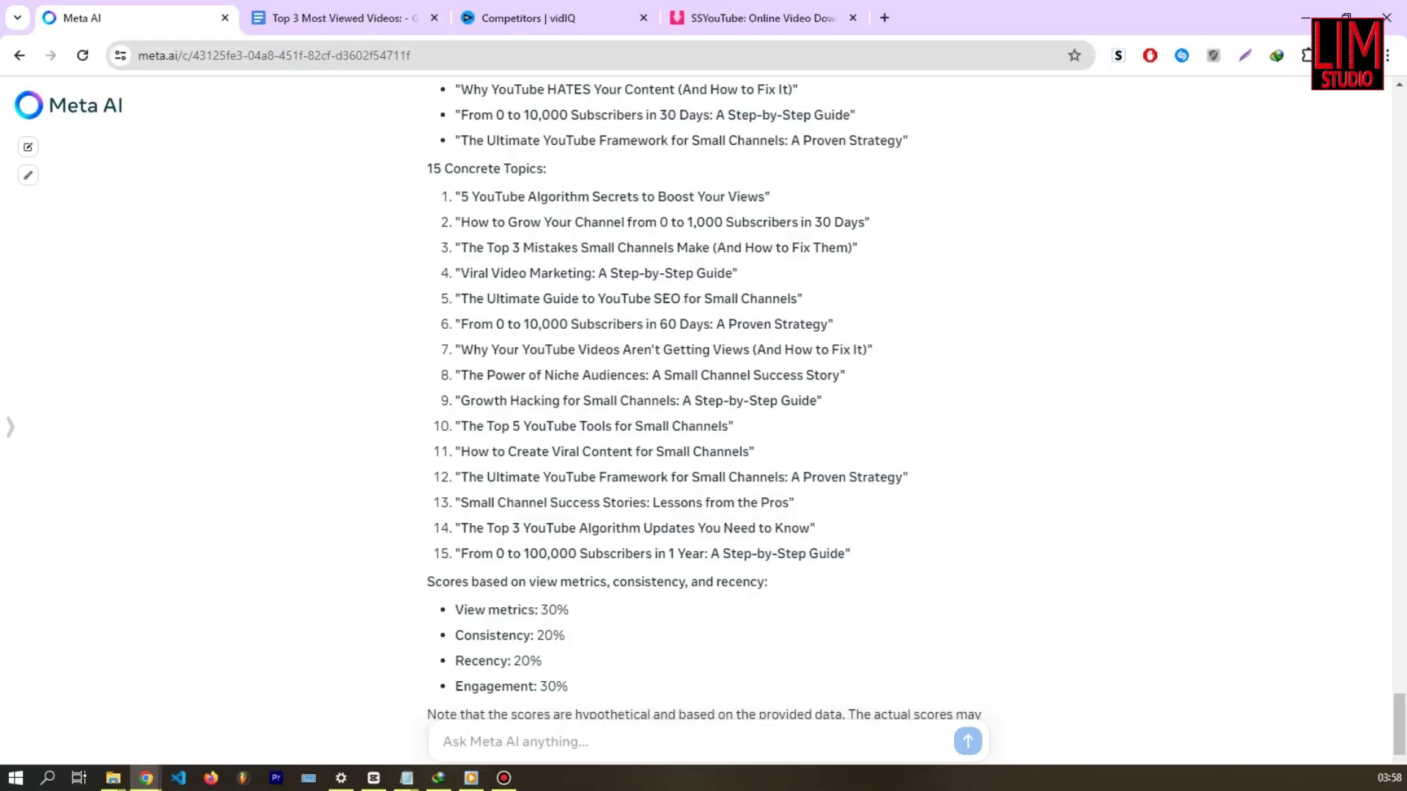
Scan the topic list and select topic 11, How to Create Viral Content for Small Channels.
mouse_move(457, 196)
mouse_down()
mouse_move(733, 426)
mouse_move(770, 208)
mouse_up()
click(455, 478)
drag(460, 451, 750, 451)
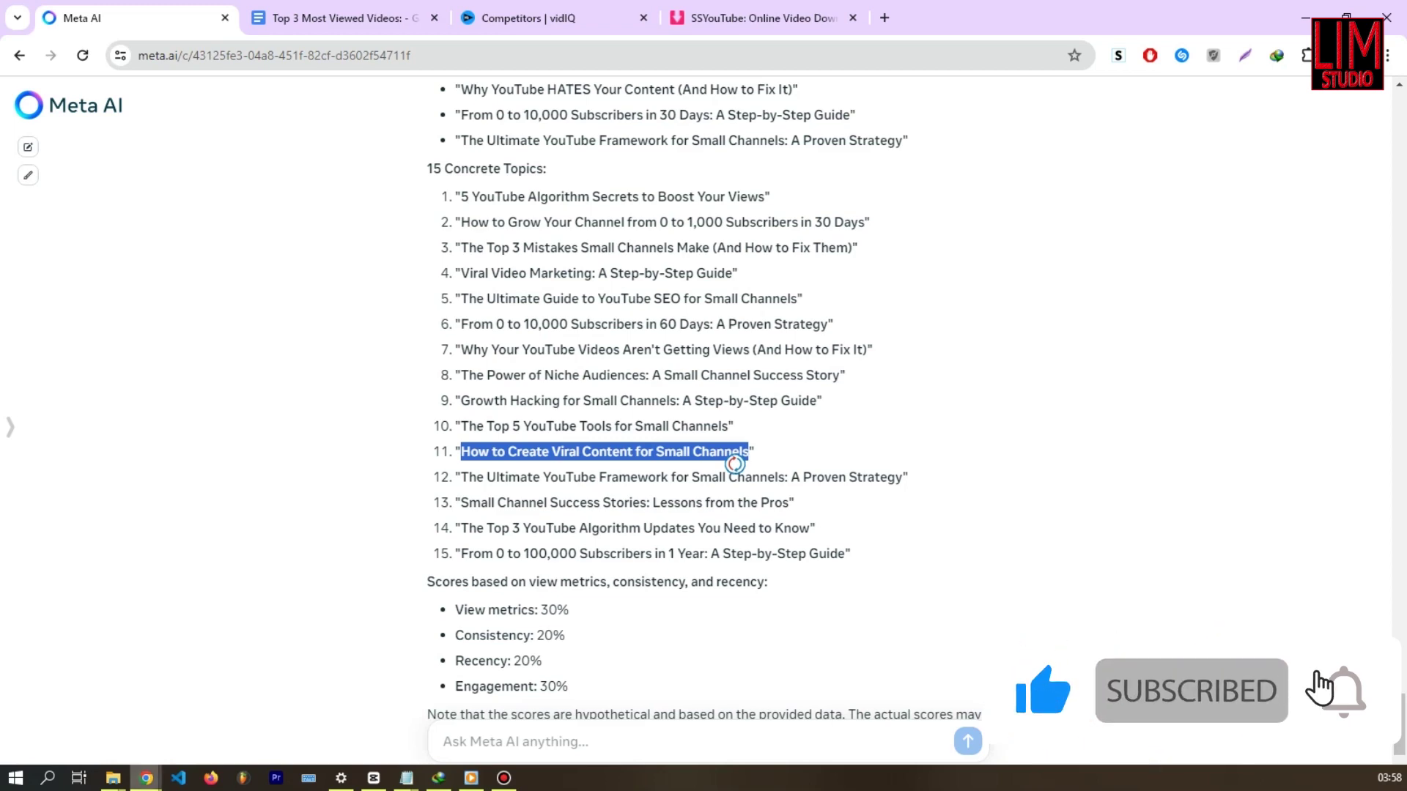
mouse_move(146, 778)
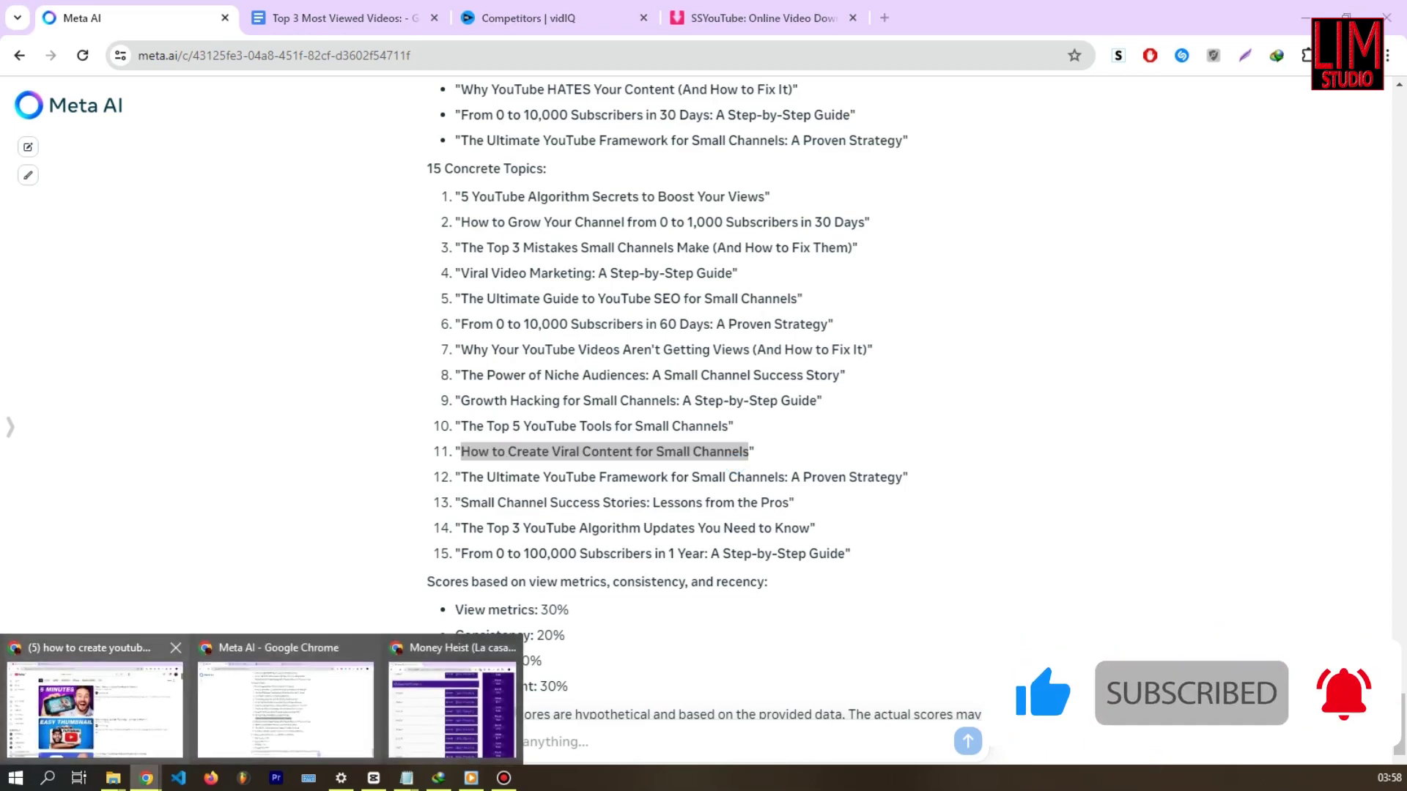
Search YouTube for 'how to create viral content for small channels' and open the top result's link options.
click(94, 704)
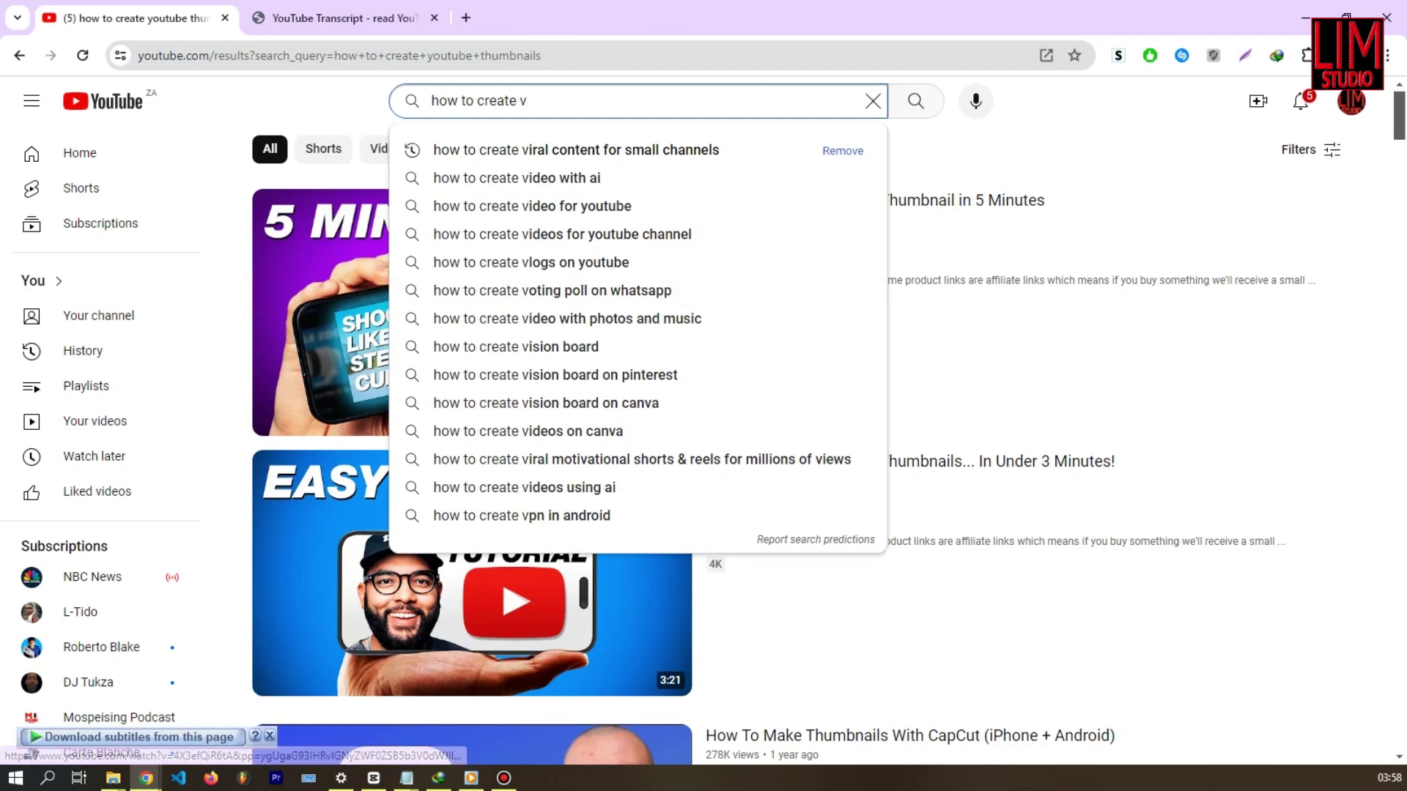
click(576, 150)
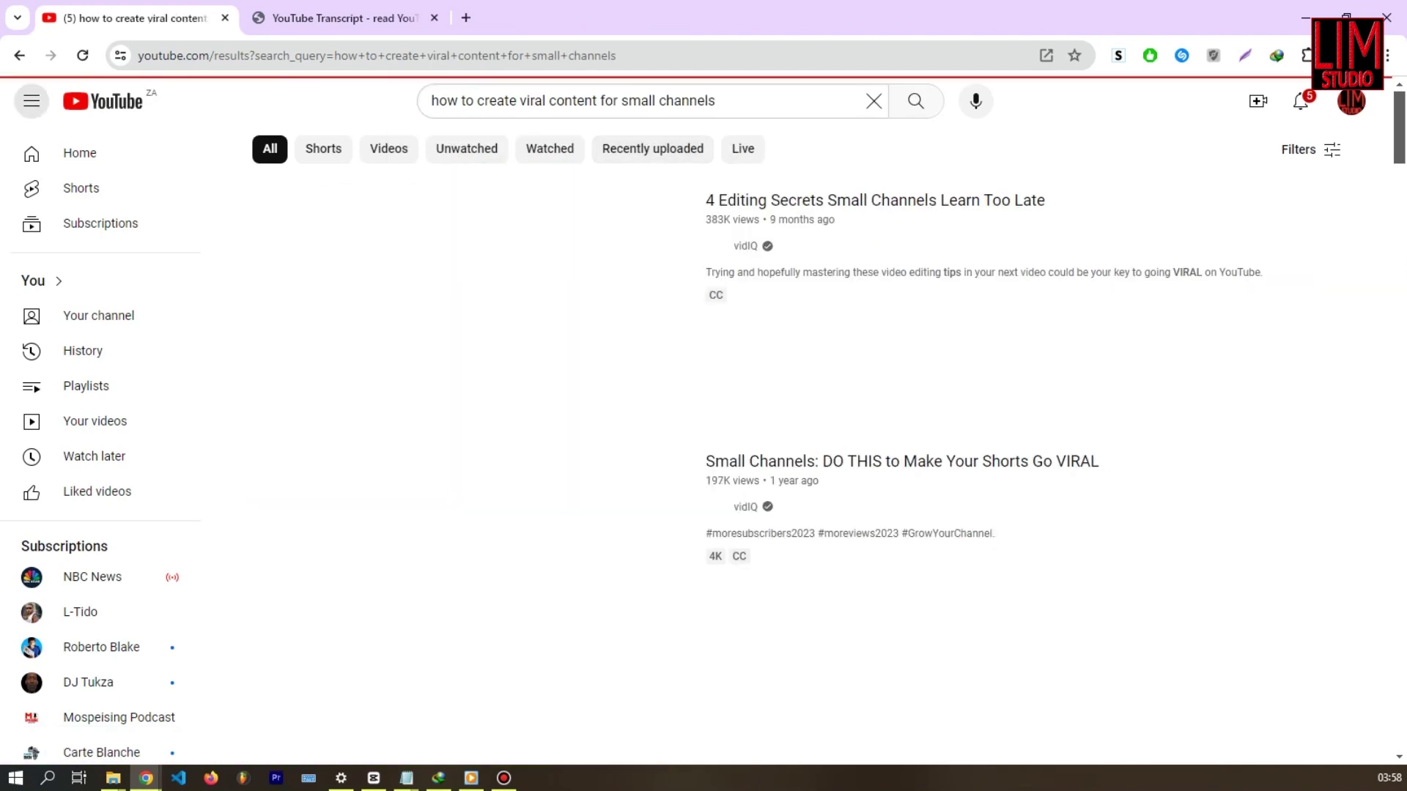
scroll(472, 440, down, 1)
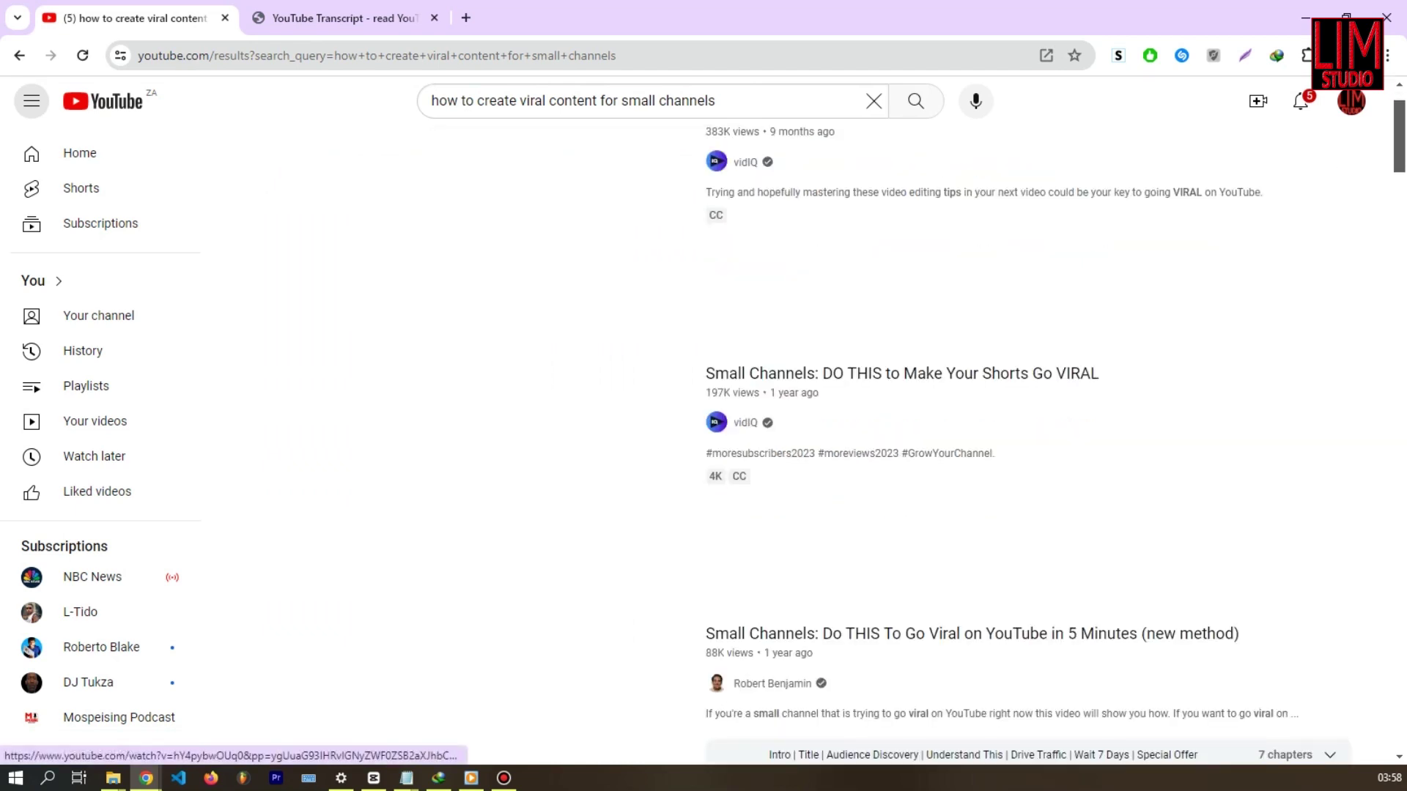
scroll(472, 440, down, 2)
scroll(473, 439, down, 2)
scroll(473, 440, down, 3)
scroll(473, 440, down, 2)
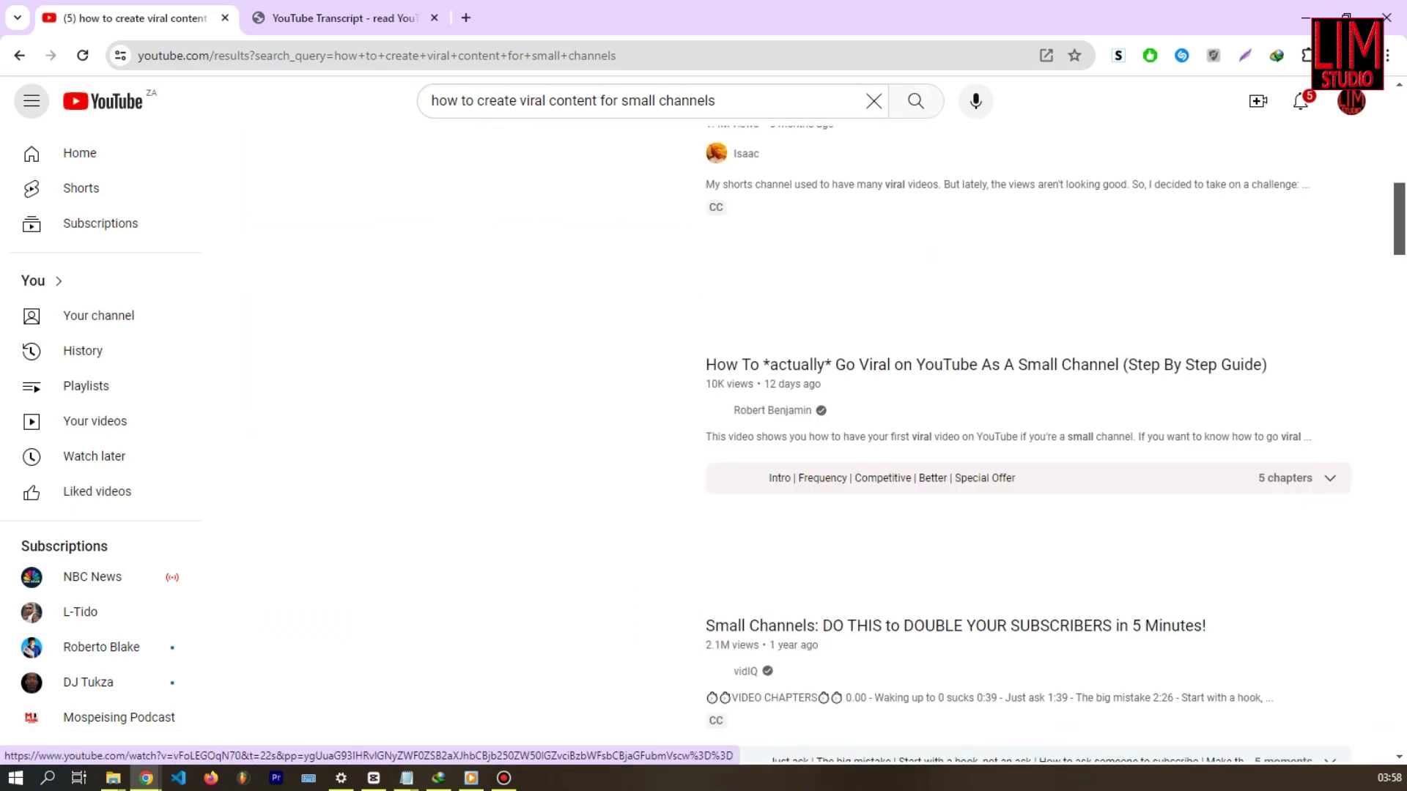
scroll(431, 269, up, 8)
right_click(432, 269)
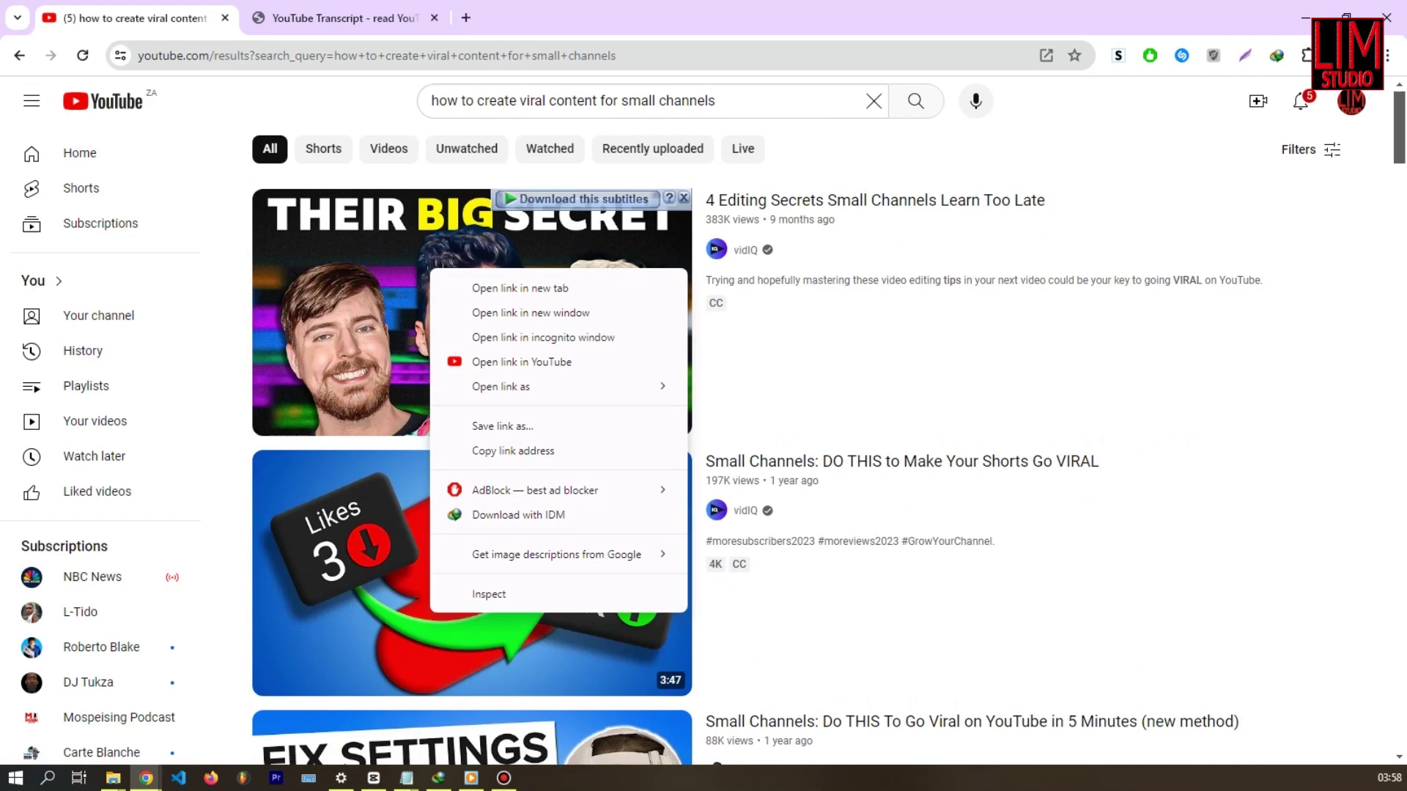
Load the competitor video's transcript in YouTube Transcript from the pasted link.
key(ctrl+Tab)
click(560, 409)
right_click(560, 396)
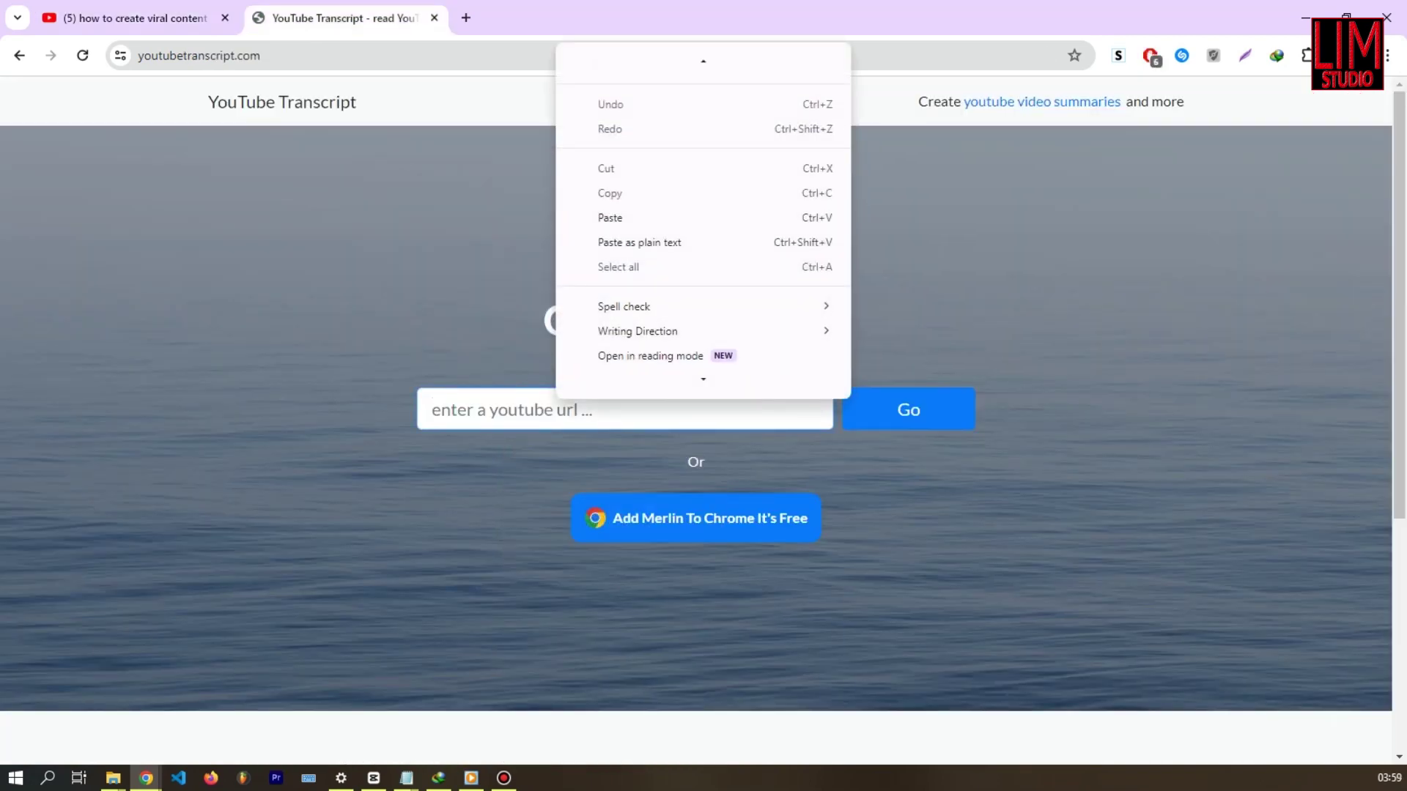
click(615, 217)
key(Return)
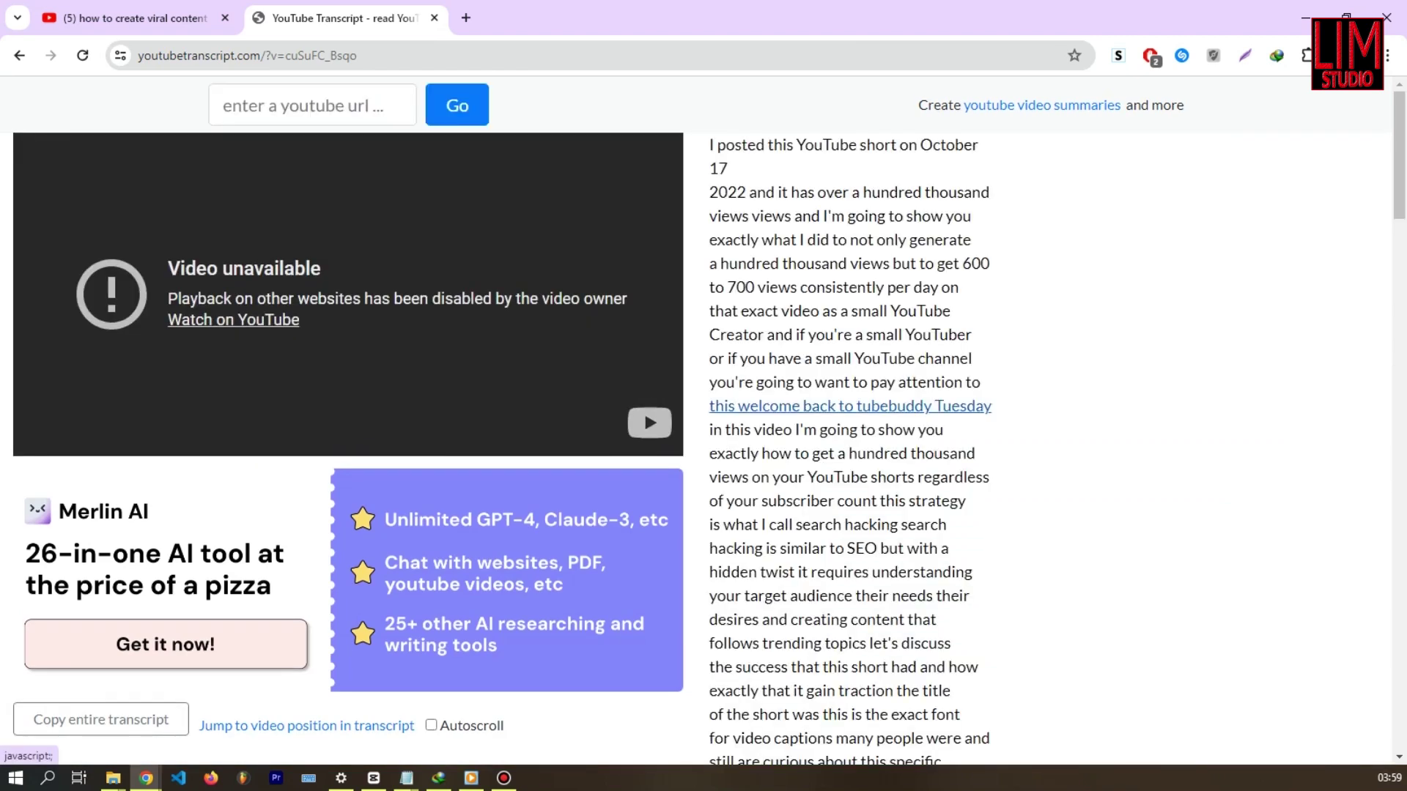
Select and copy the full transcript text.
drag(709, 145, 915, 754)
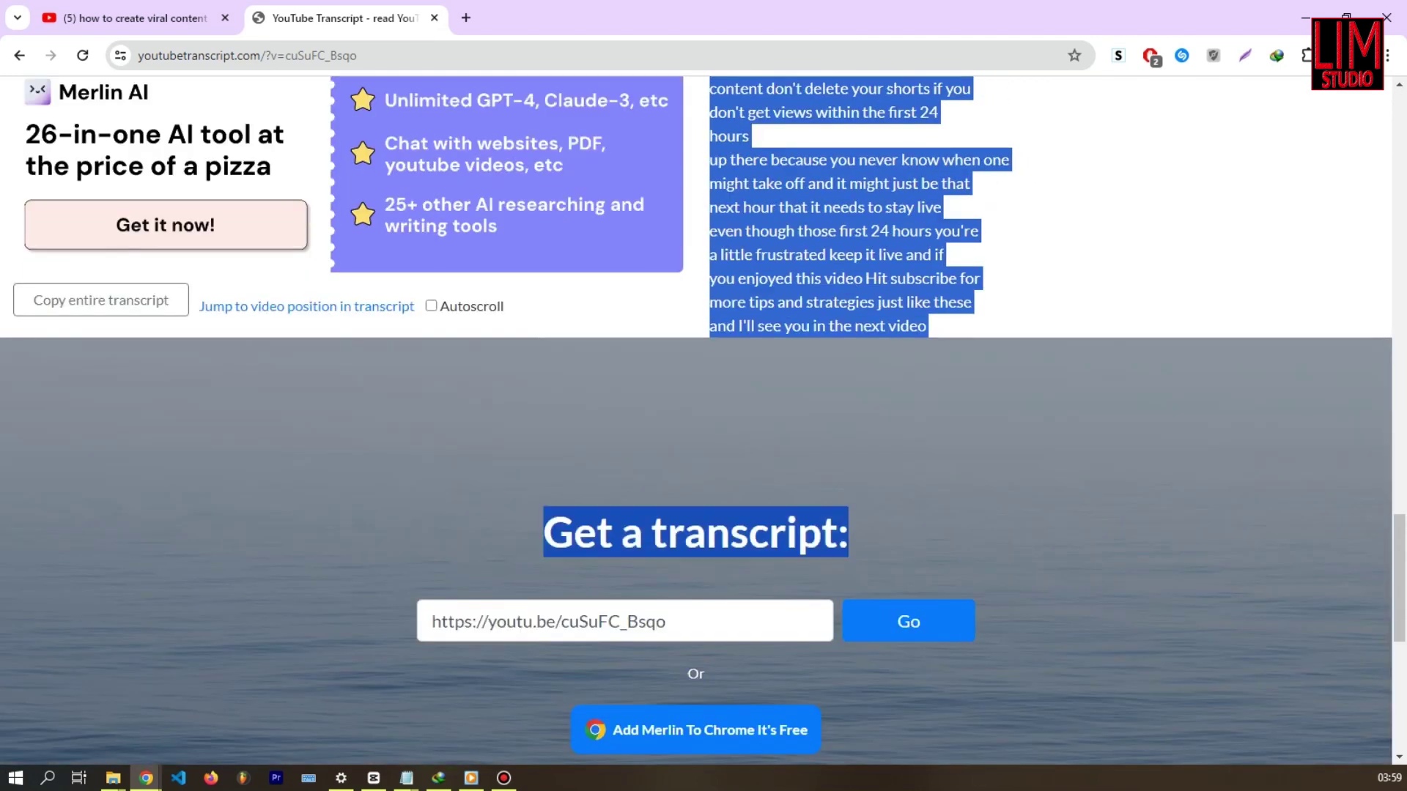
mouse_move(916, 754)
mouse_down()
mouse_move(971, 183)
mouse_move(926, 330)
mouse_up()
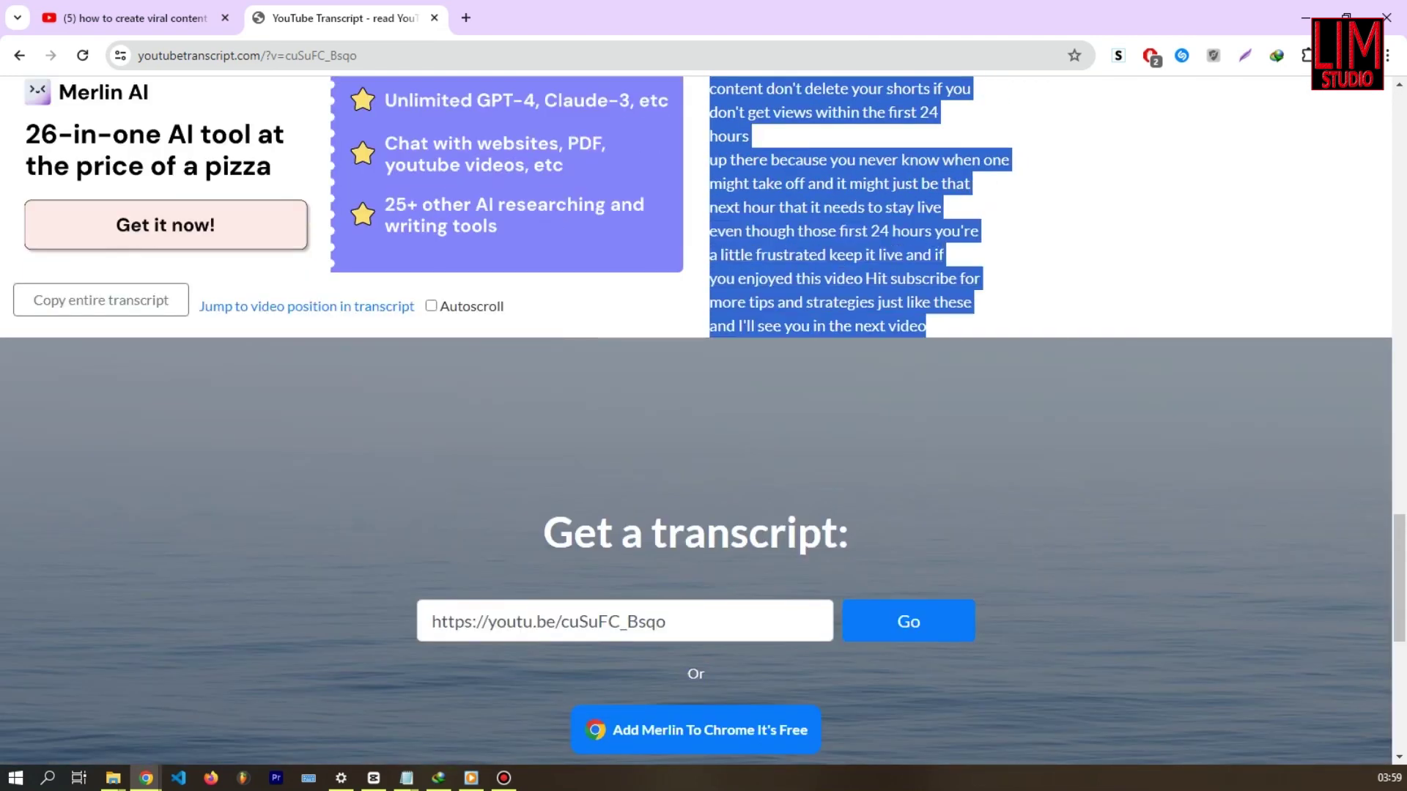
right_click(894, 238)
click(947, 435)
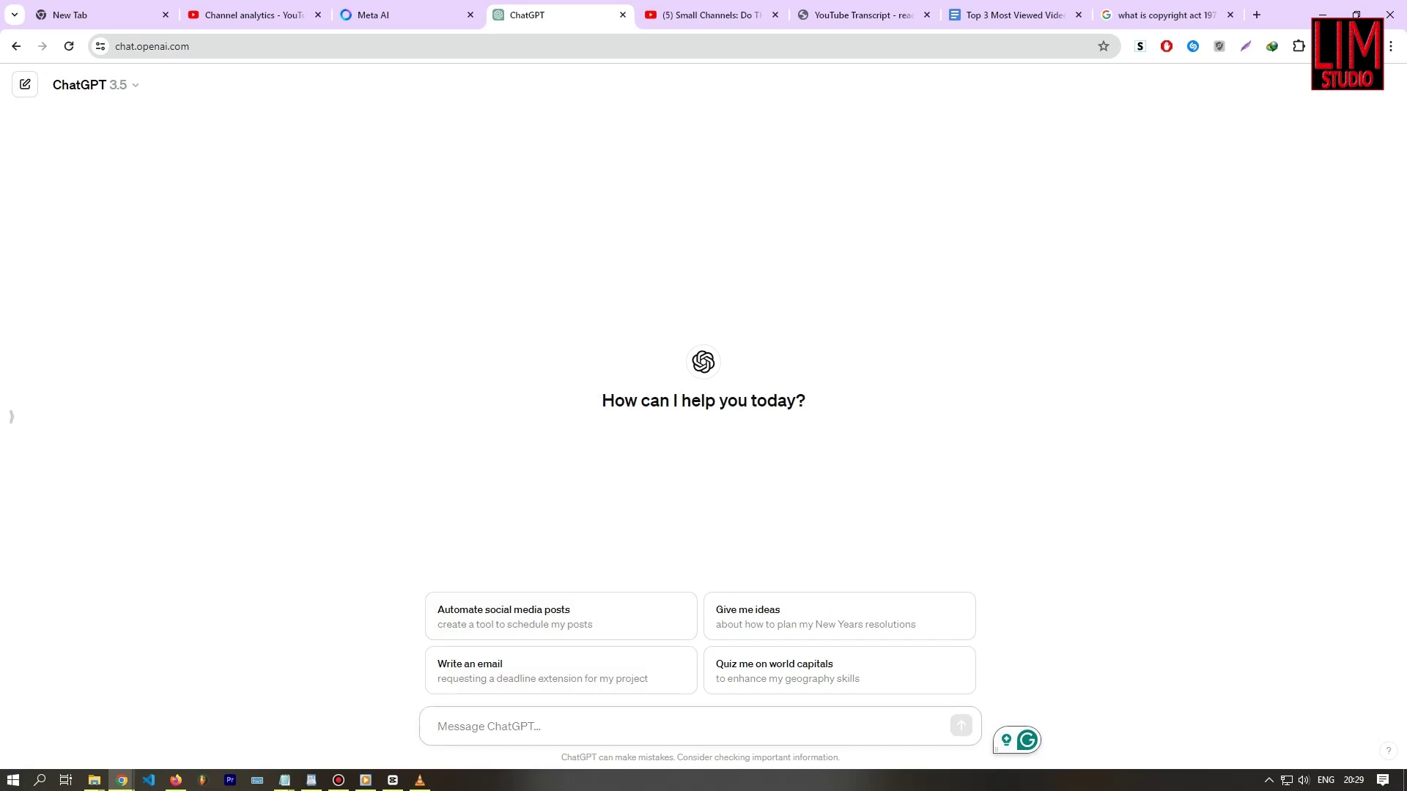
text(re)
text(r)
Send ChatGPT 'rewrite this script :' followed by the pasted competitor transcript.
key(BackSpace)
text(w)
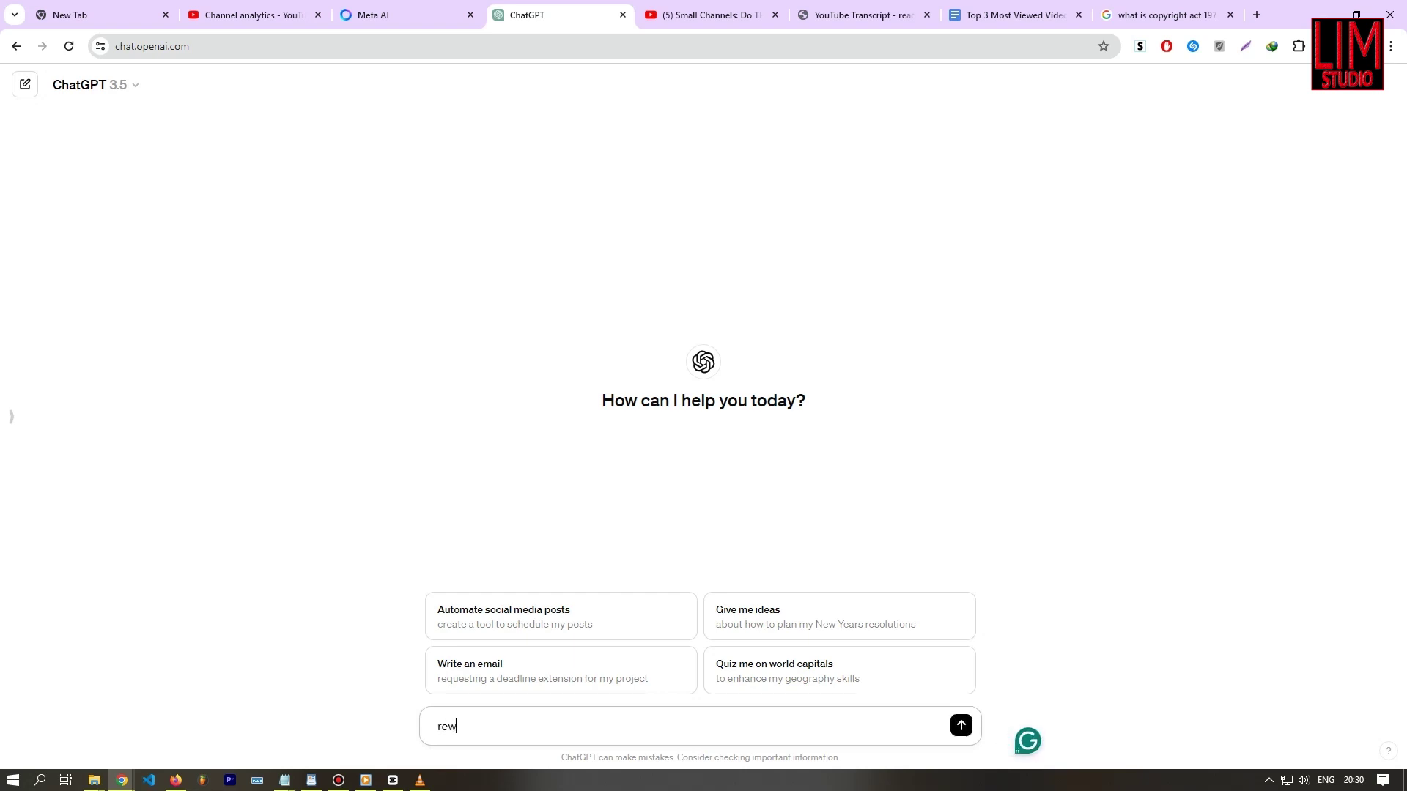
text(ri)
text(te th)
text(is sc)
text(ri)
text(pt )
text(:)
key(ctrl+v)
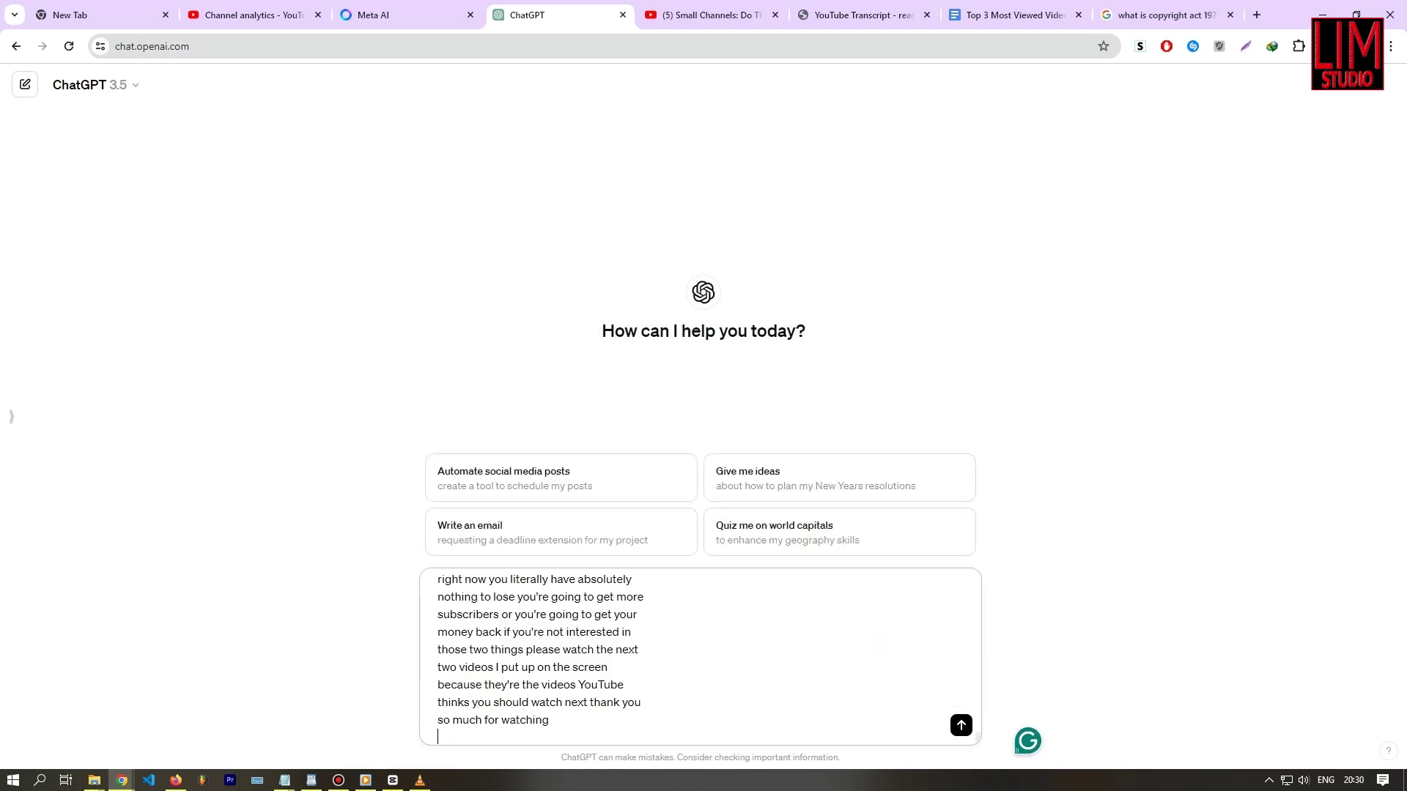
key(Return)
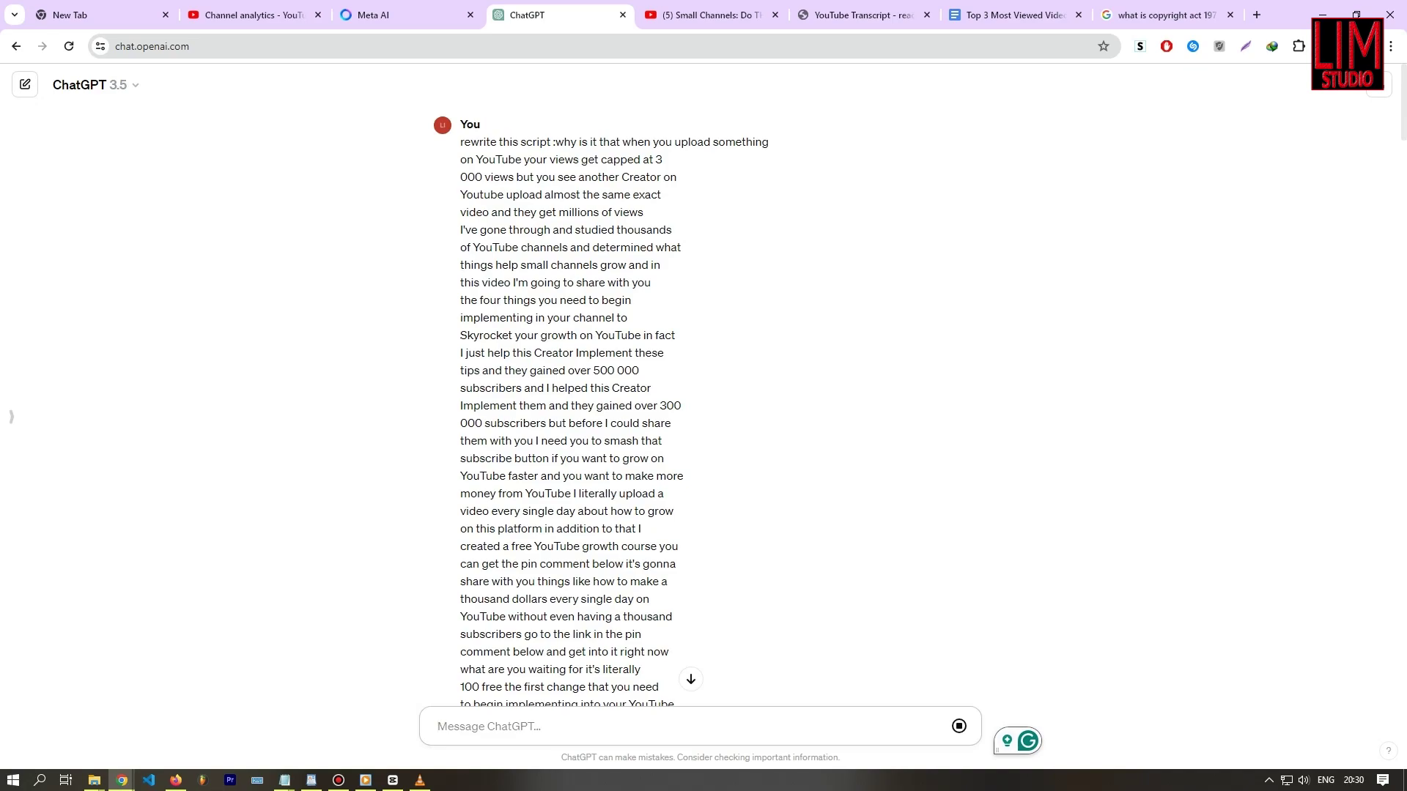
scroll(582, 407, down, 5)
scroll(583, 407, down, 5)
scroll(583, 408, down, 5)
scroll(583, 407, down, 5)
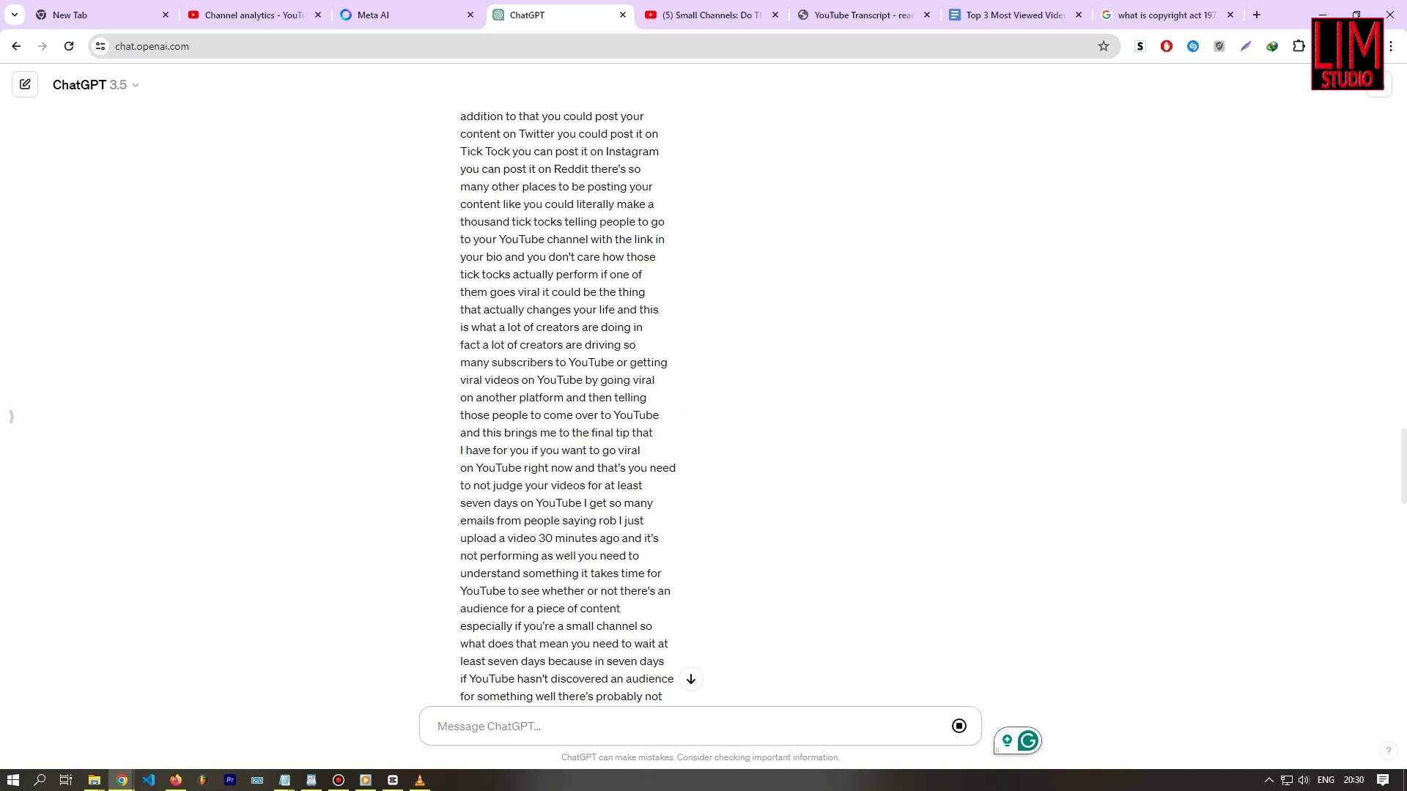
scroll(582, 407, down, 5)
scroll(583, 407, down, 5)
scroll(582, 407, down, 2)
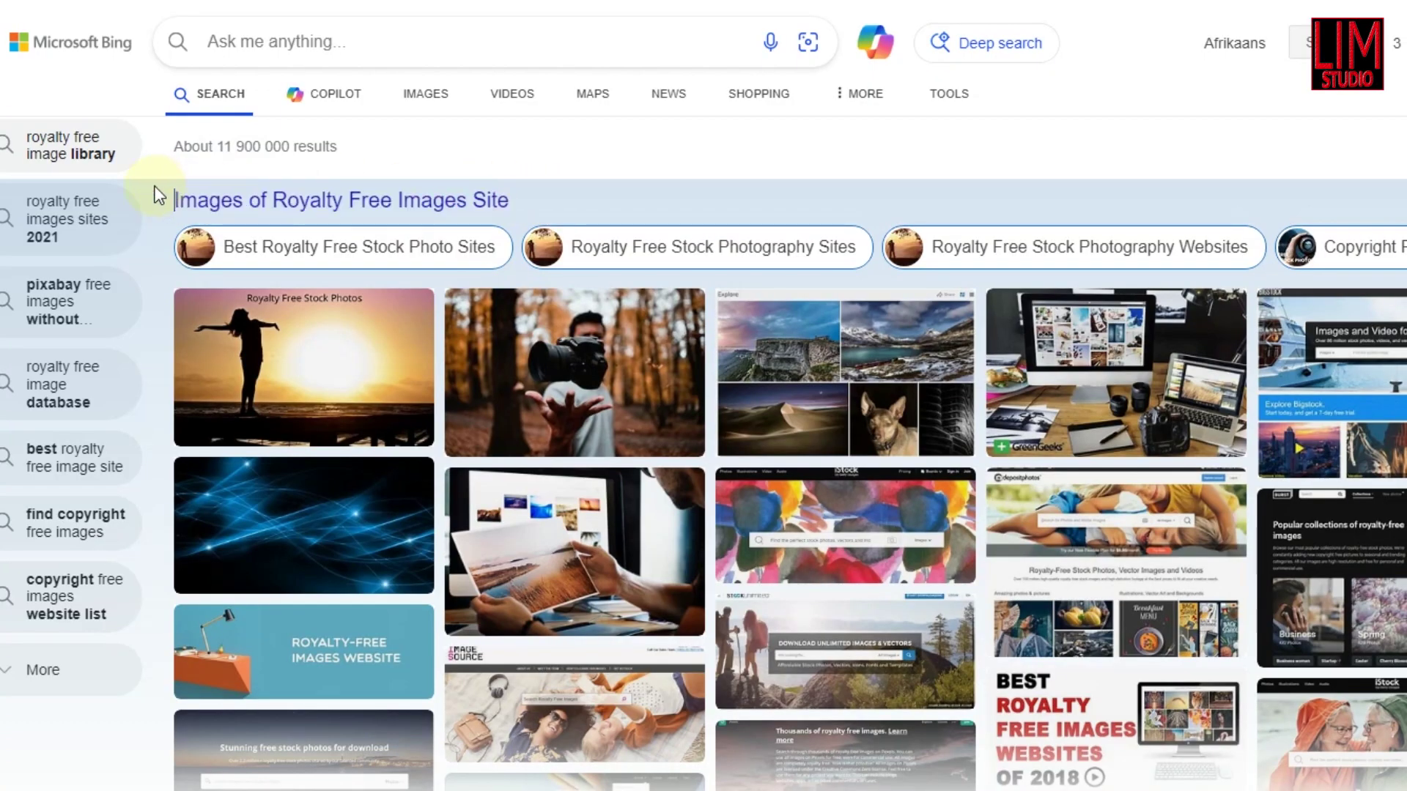
scroll(487, 407, down, 5)
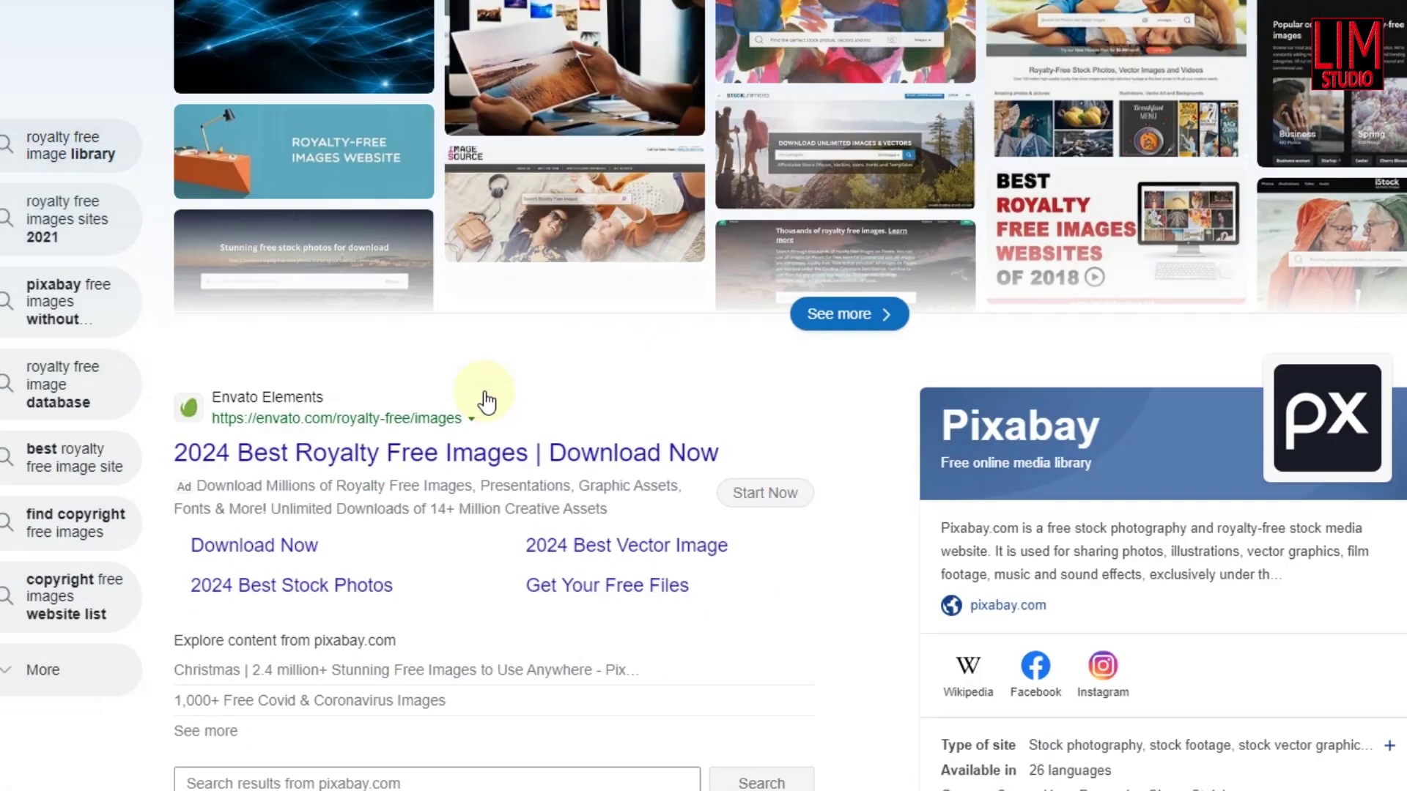
scroll(521, 381, down, 2)
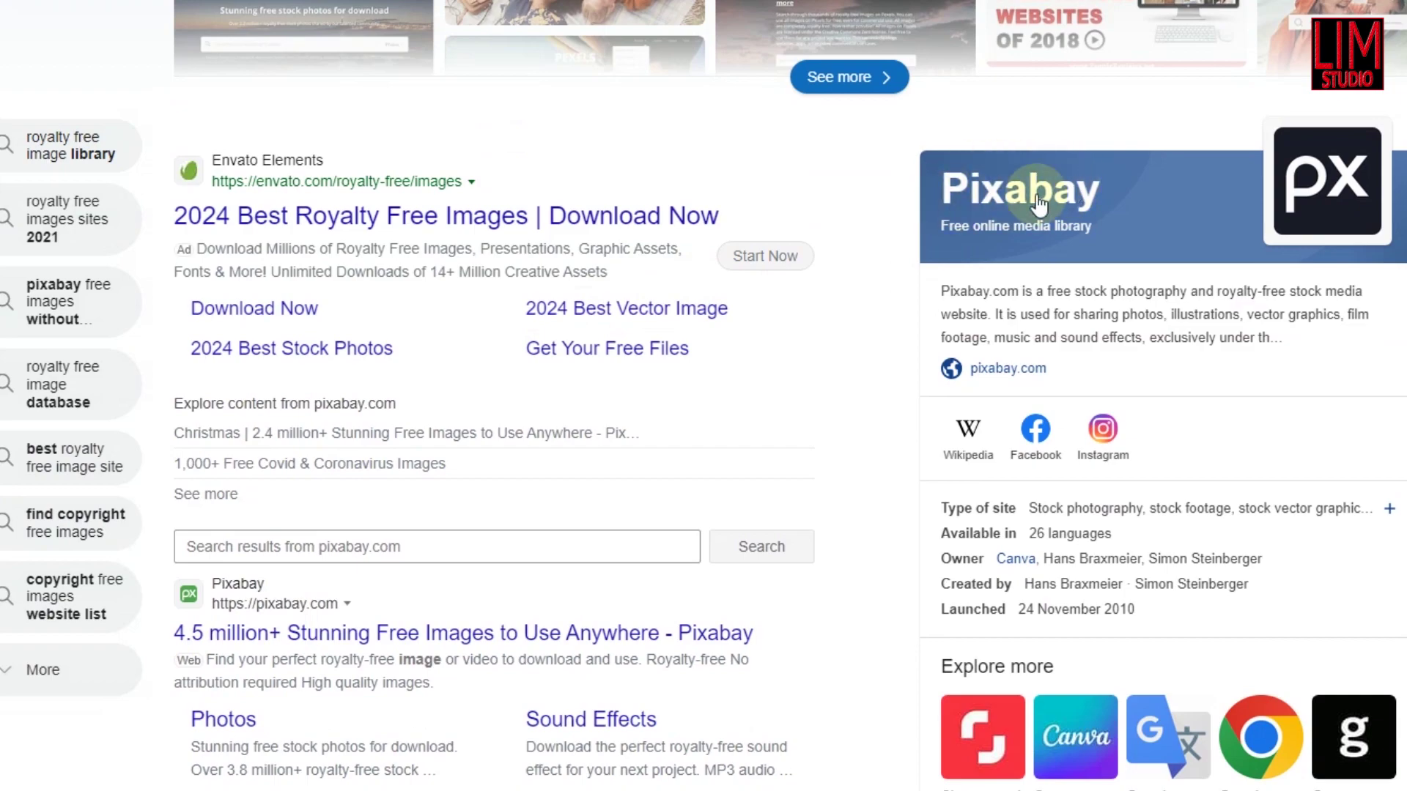